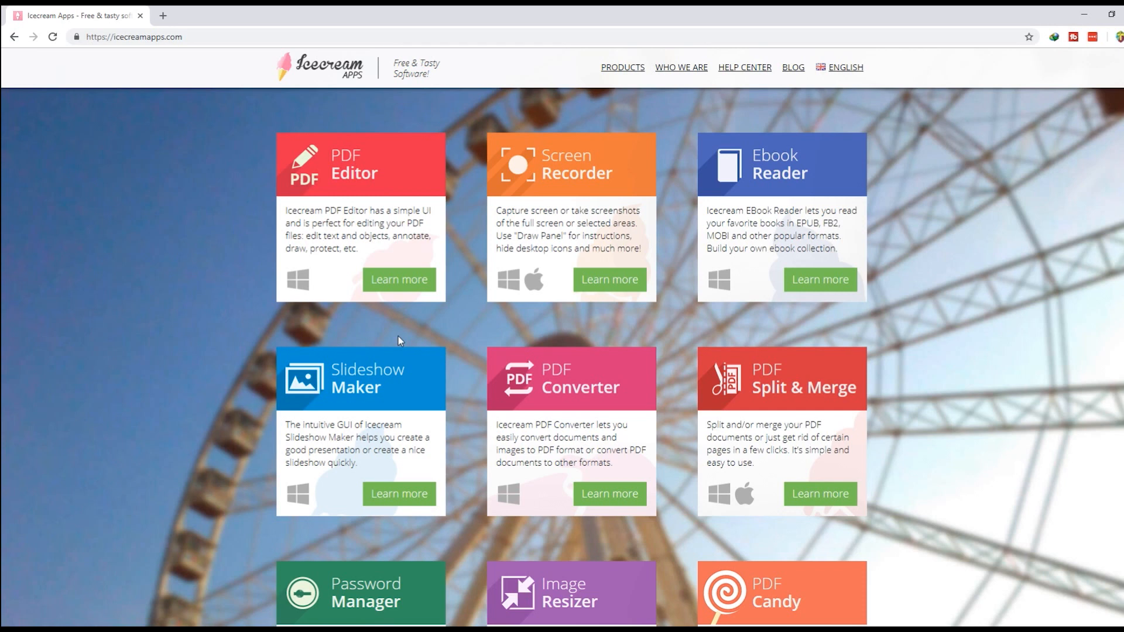
Step: Open the PDF Editor page through Learn more on the Icecream Apps home page
{"action": "scroll", "coordinate": [399, 336], "scroll_direction": "down", "scroll_amount": 5}
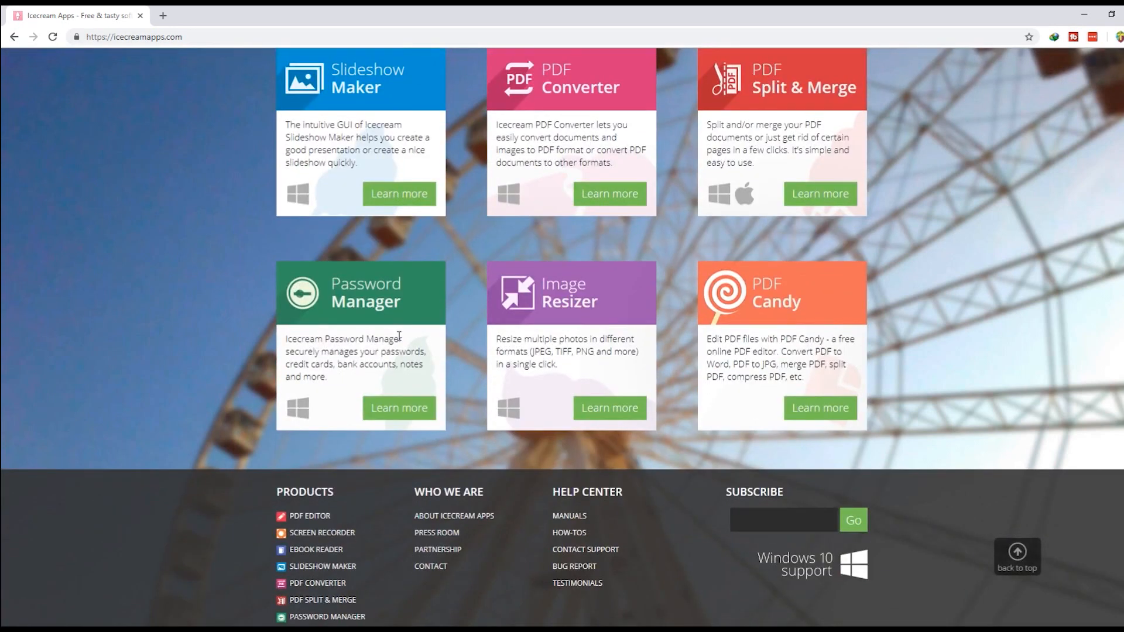
{"action": "scroll", "coordinate": [399, 336], "scroll_direction": "up", "scroll_amount": 5}
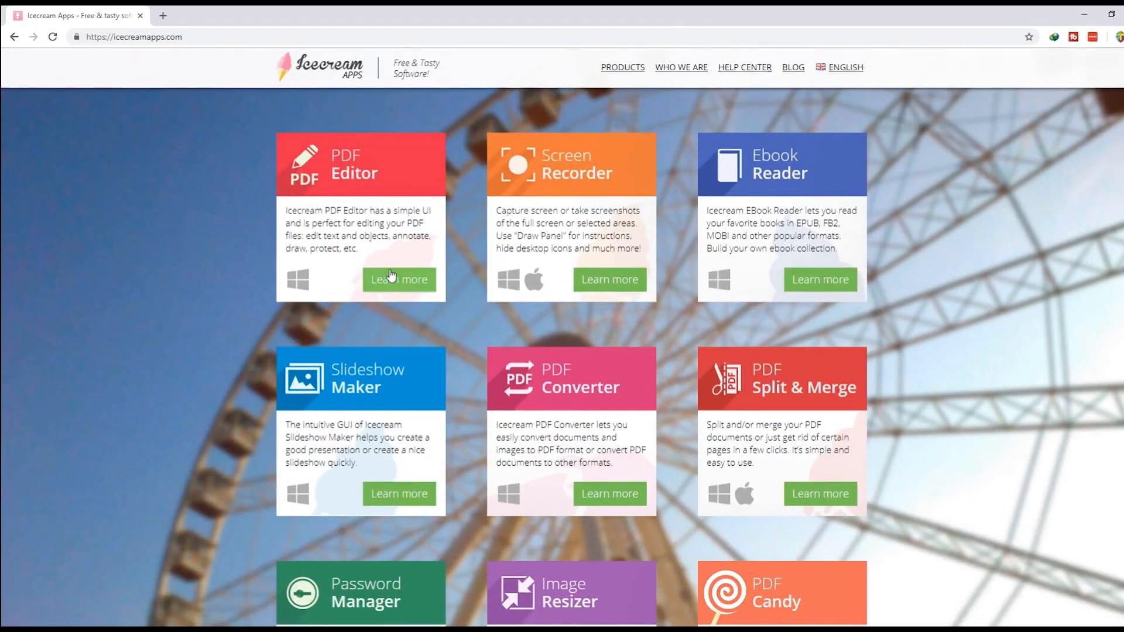
{"action": "left_click", "coordinate": [391, 276]}
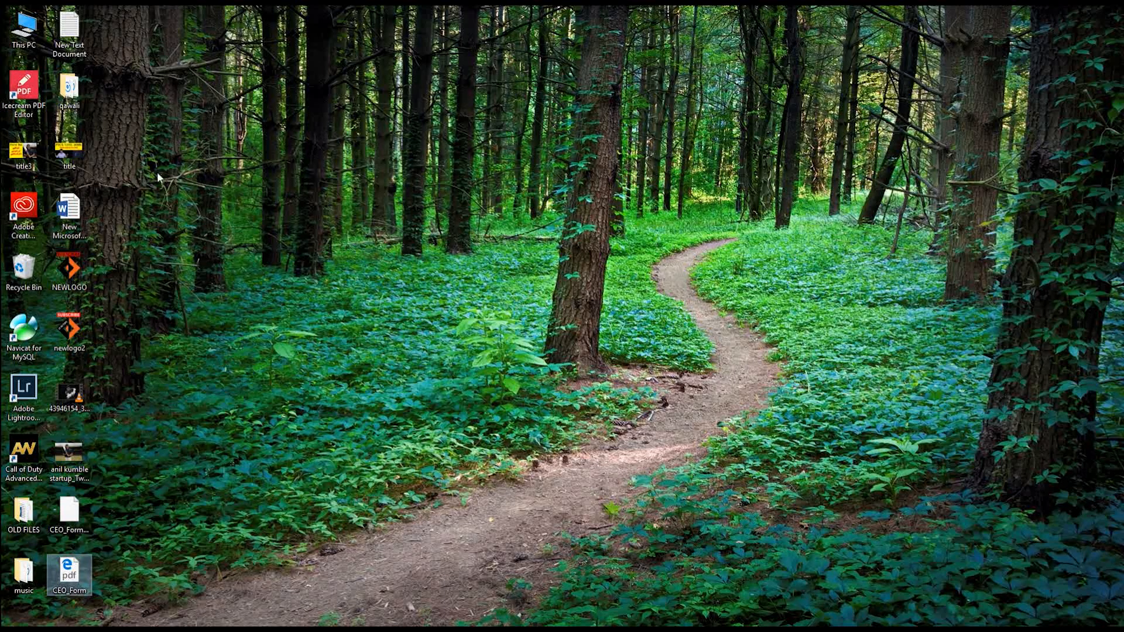
Step: Launch Icecream PDF Editor maximized and open CEO_Form.pdf from the Desktop
{"action": "double_click", "coordinate": [3, 93]}
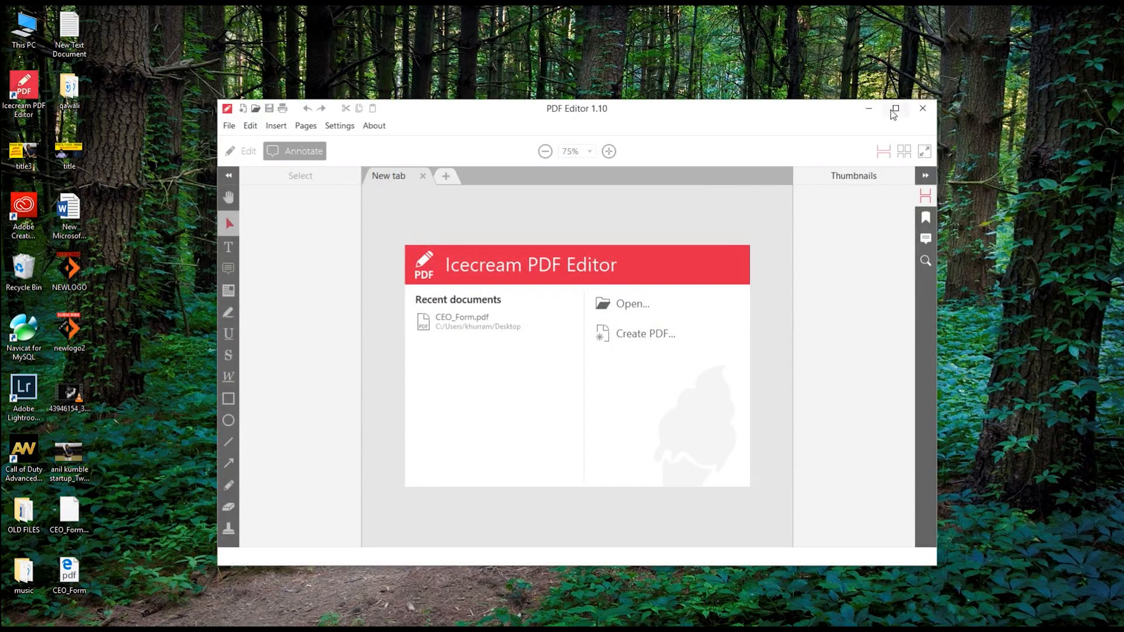
{"action": "left_click", "coordinate": [895, 109]}
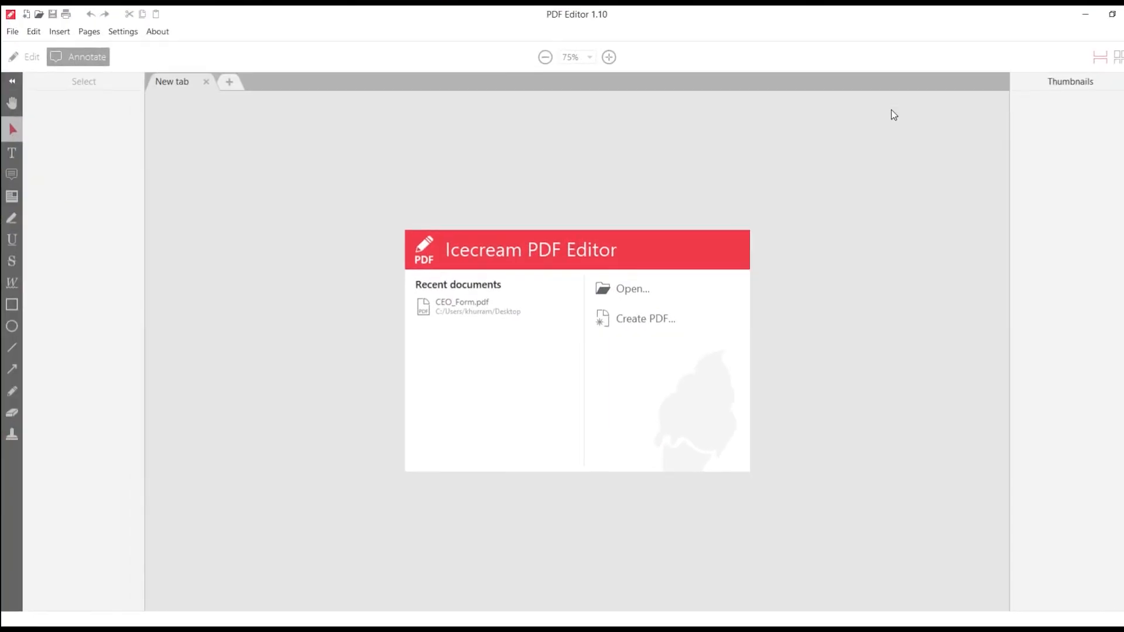
{"action": "left_click", "coordinate": [633, 294]}
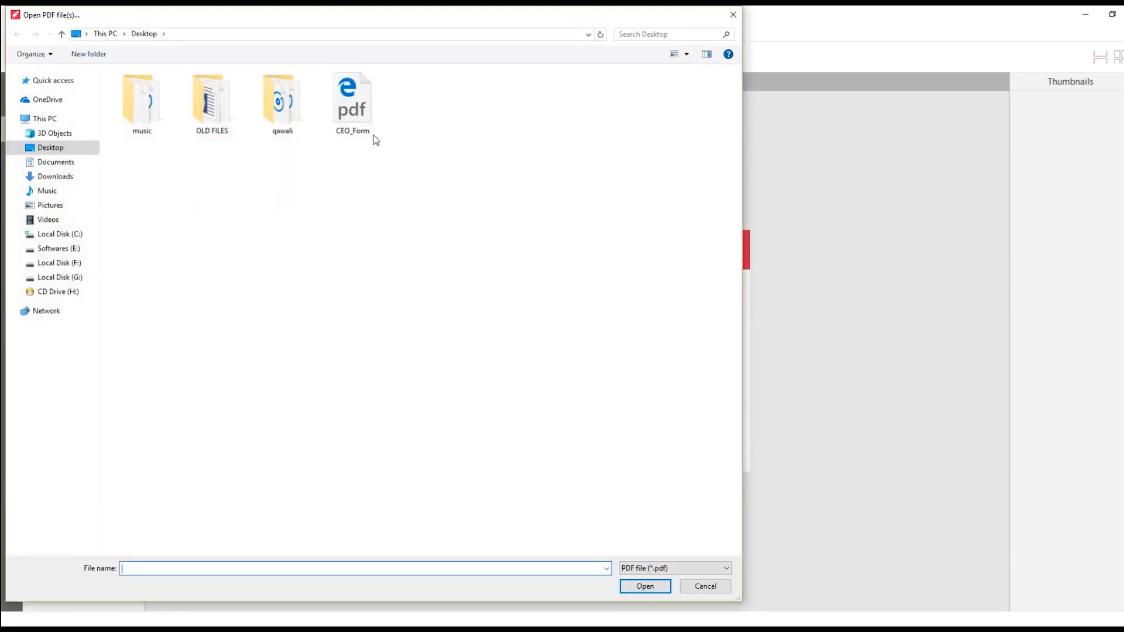
{"action": "double_click", "coordinate": [328, 113]}
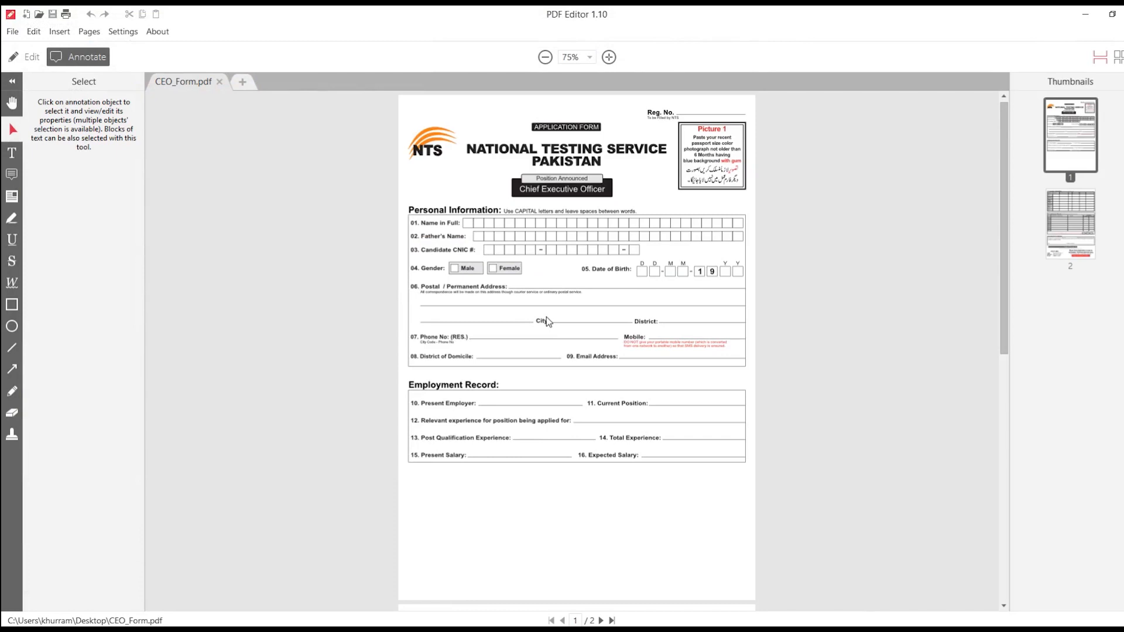
Step: Toggle between Edit and Annotate modes, then move the Personal Information text and undo it
{"action": "left_click", "coordinate": [27, 62]}
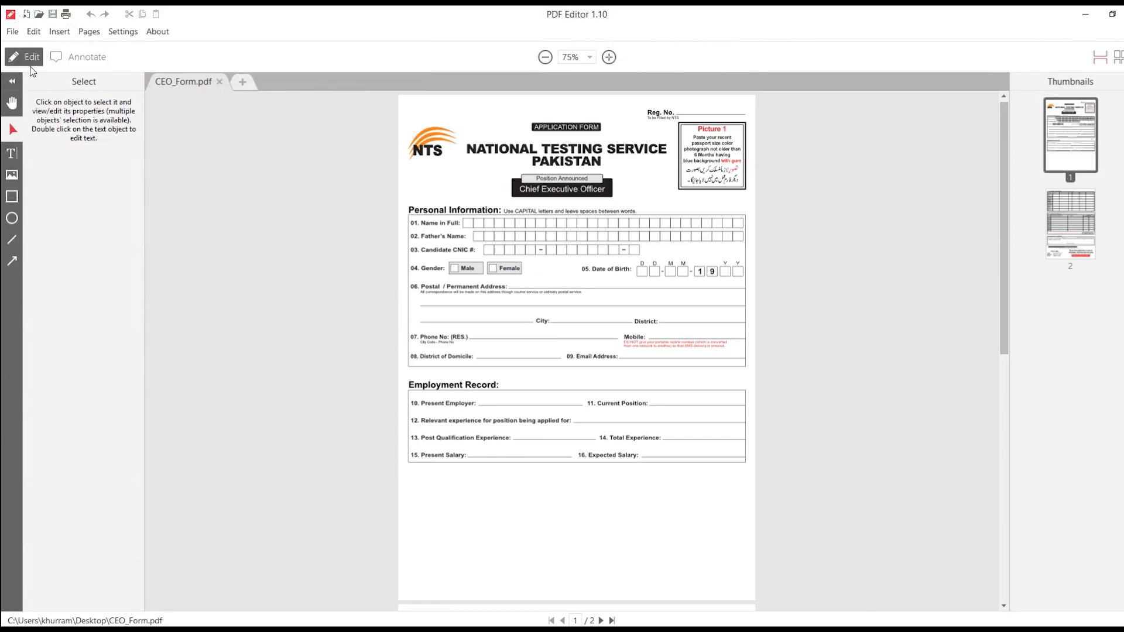
{"action": "left_click", "coordinate": [75, 57]}
{"action": "left_click", "coordinate": [33, 62]}
{"action": "left_click", "coordinate": [439, 211]}
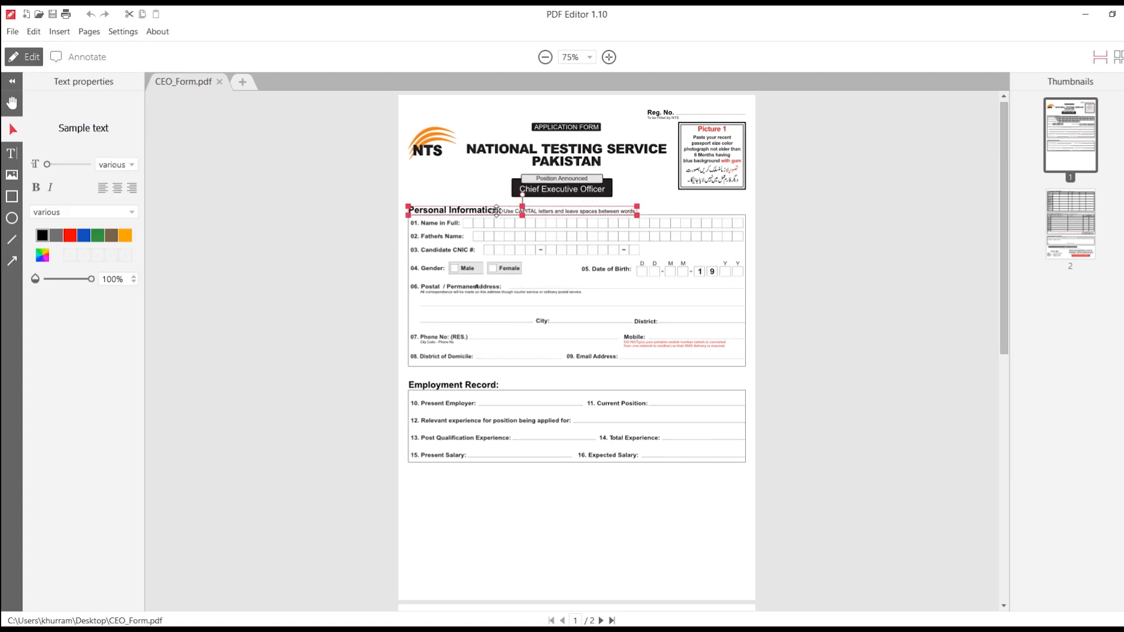
{"action": "left_click_drag", "start_coordinate": [498, 212], "coordinate": [485, 198]}
{"action": "key", "text": "ctrl+z"}
Step: Try a text highlight in Annotate mode, then return to Edit and select the Personal Information text
{"action": "left_click", "coordinate": [92, 57]}
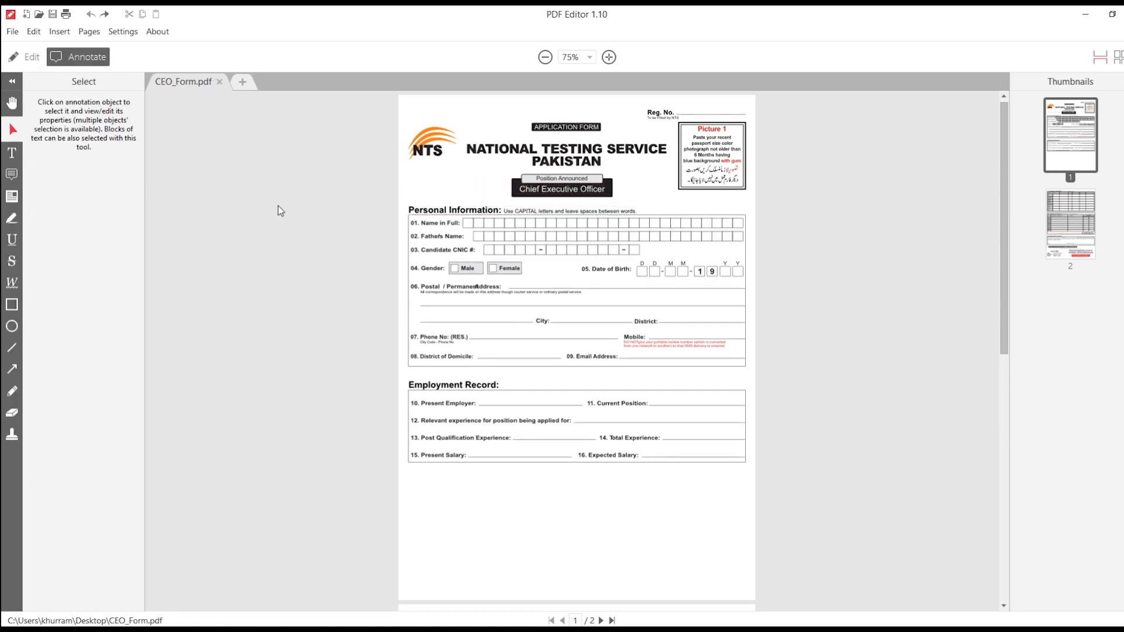
{"action": "left_click_drag", "start_coordinate": [445, 224], "coordinate": [540, 248]}
{"action": "left_click", "coordinate": [540, 249]}
{"action": "left_click", "coordinate": [22, 56]}
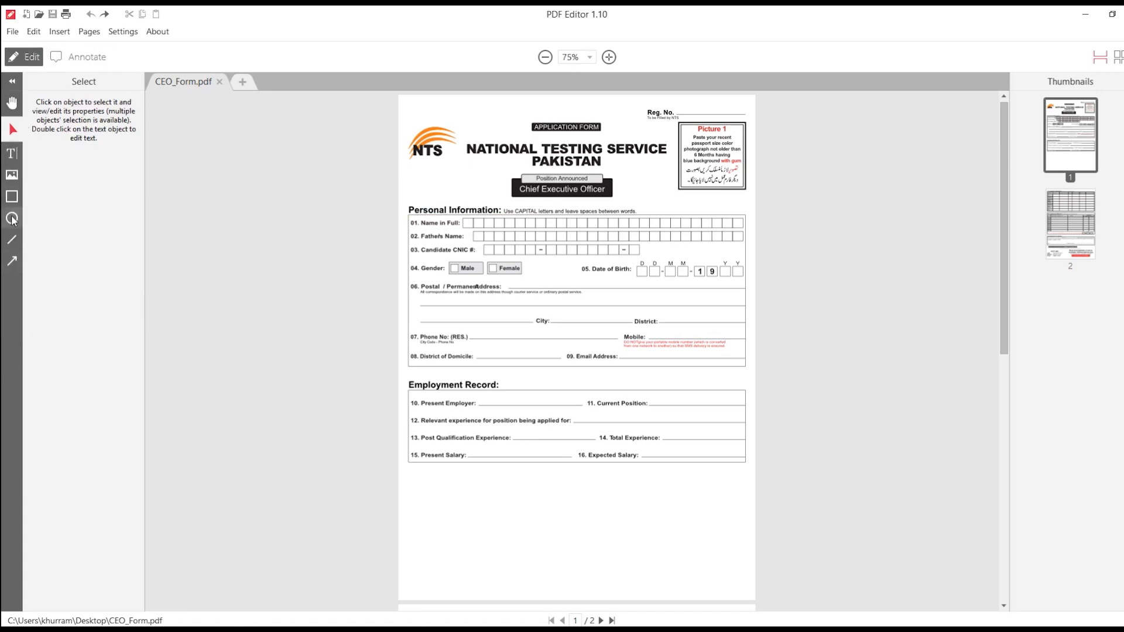
{"action": "left_click_drag", "start_coordinate": [398, 194], "coordinate": [642, 218]}
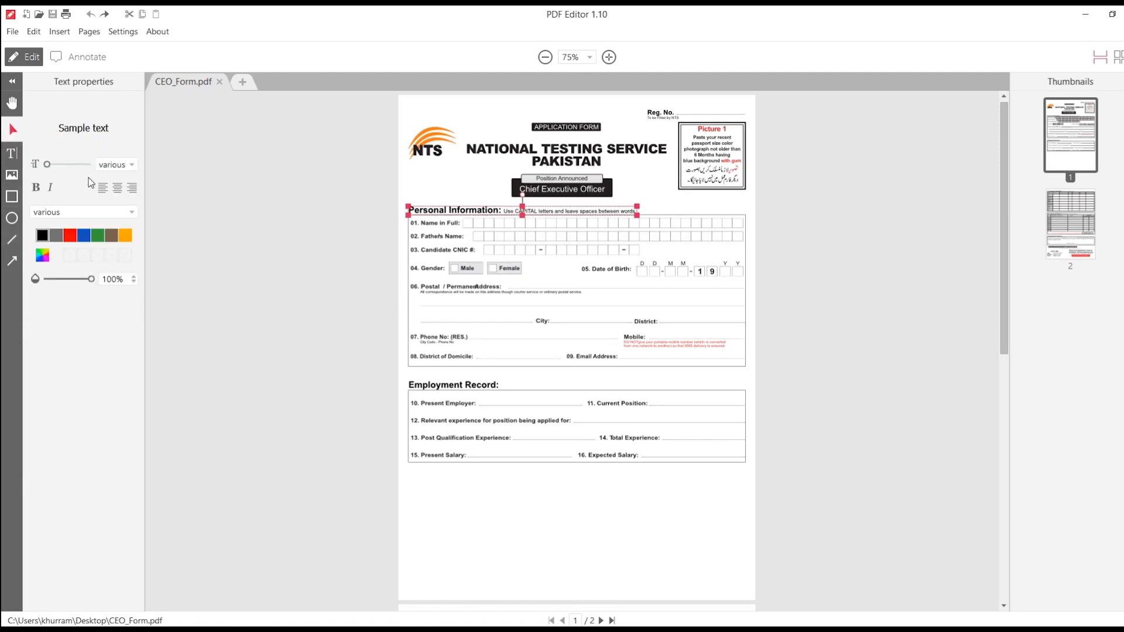
{"action": "left_click", "coordinate": [12, 154]}
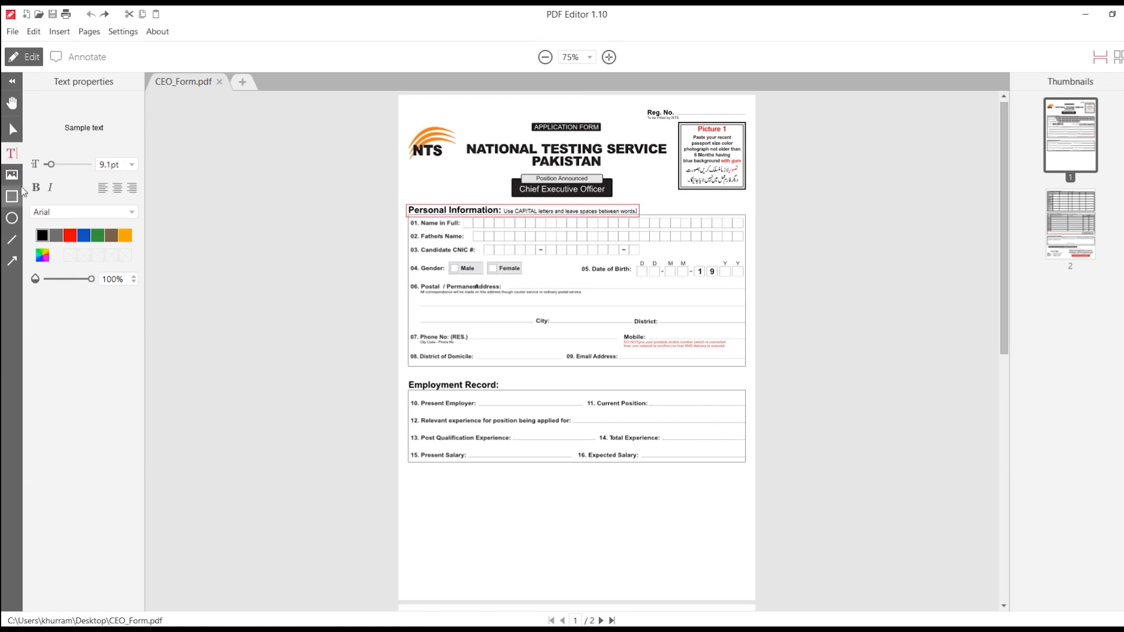
Step: Insert the passport photo and resize it to fit inside the top-right Picture 1 box
{"action": "left_click", "coordinate": [17, 183]}
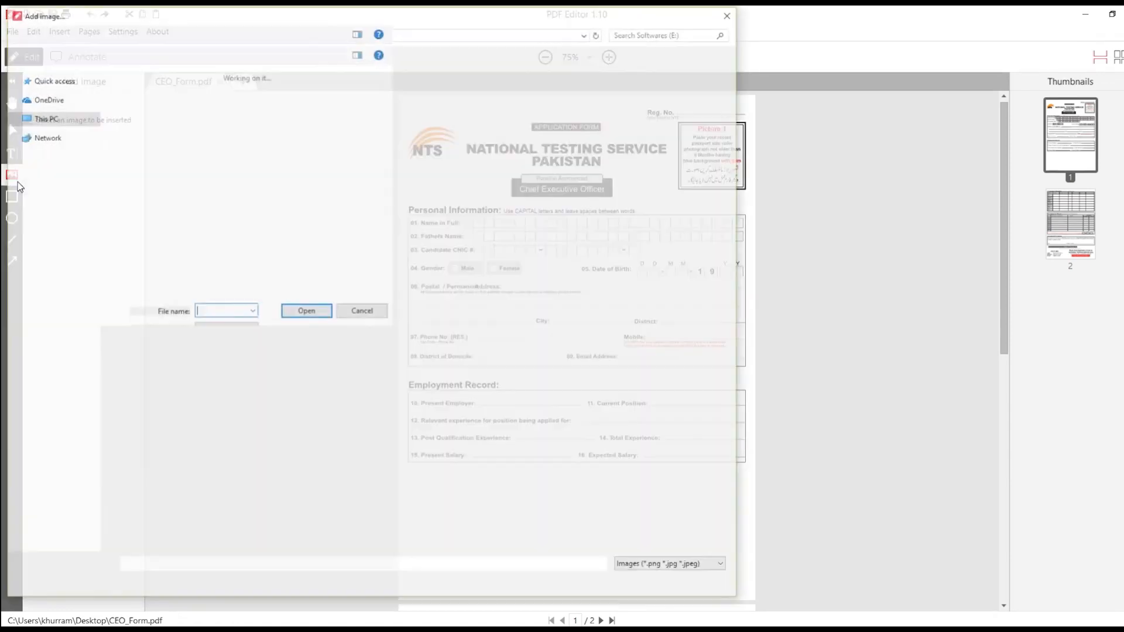
{"action": "double_click", "coordinate": [691, 530]}
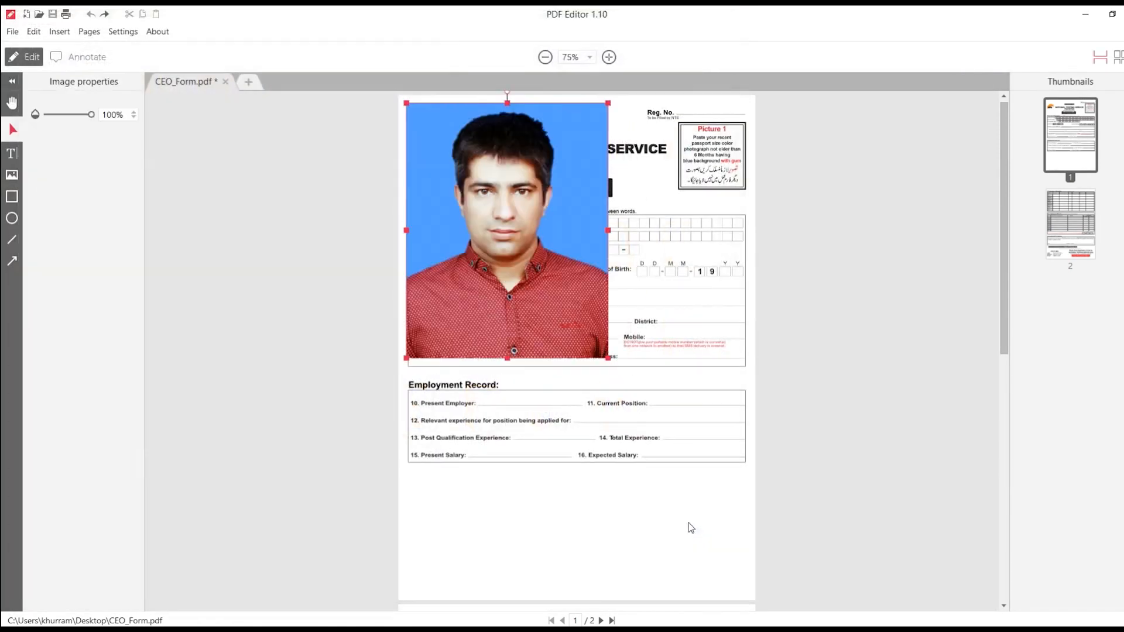
{"action": "left_click_drag", "start_coordinate": [608, 104], "coordinate": [493, 254]}
{"action": "left_click_drag", "start_coordinate": [454, 300], "coordinate": [718, 167]}
{"action": "left_click_drag", "start_coordinate": [671, 226], "coordinate": [714, 164]}
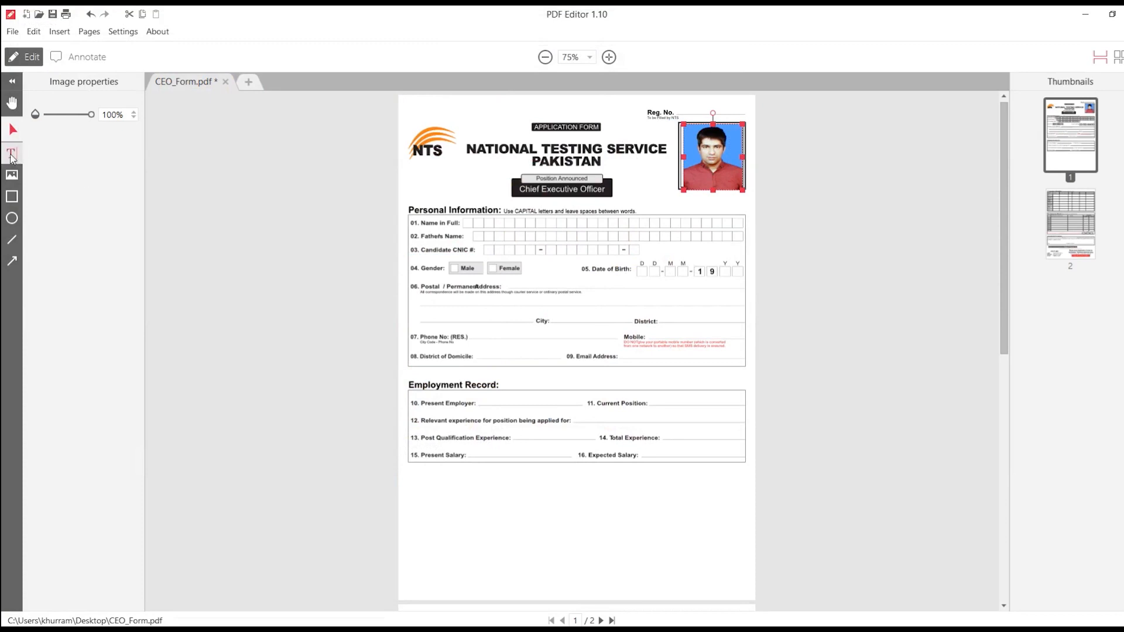
Step: Type the applicant's first name, spaced one letter per cell, into the Name in Full boxes
{"action": "left_click", "coordinate": [12, 153]}
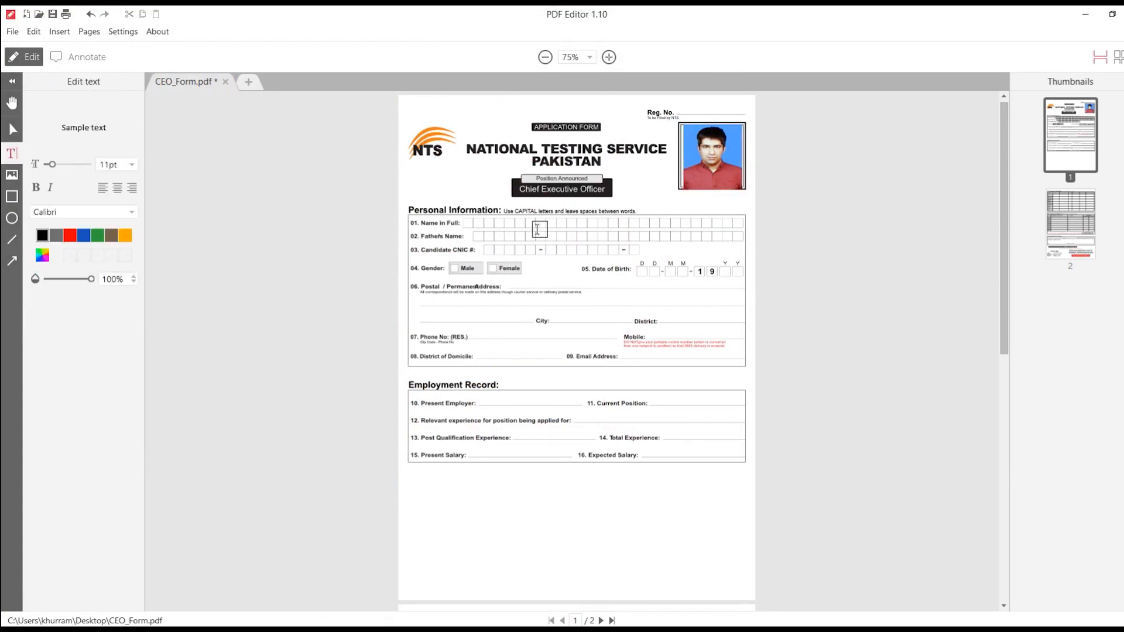
{"action": "left_click", "coordinate": [466, 223]}
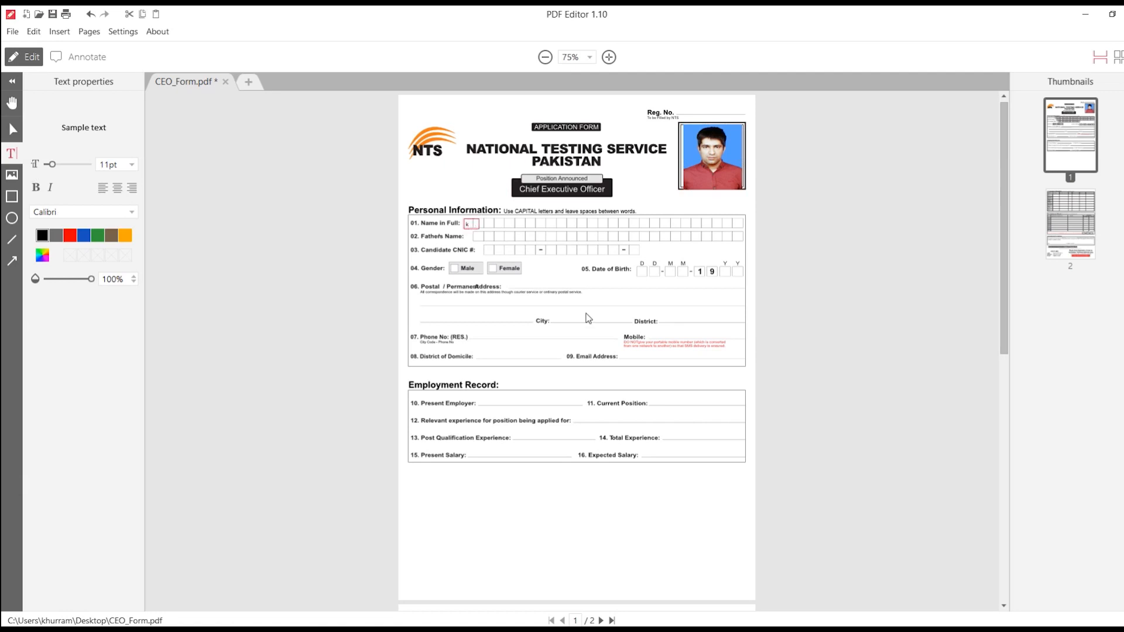
{"action": "left_click", "coordinate": [559, 241]}
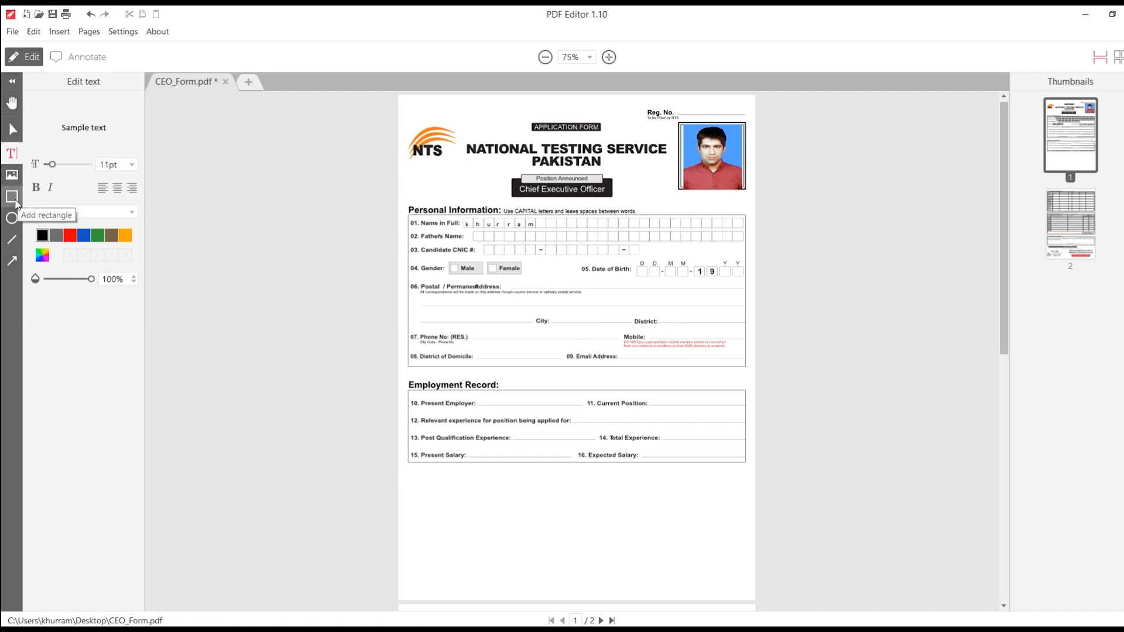
Step: Draw a rectangle over Postal Address, try orange then green outlines and a 10pt width, then undo the width
{"action": "left_click", "coordinate": [11, 197]}
{"action": "left_click_drag", "start_coordinate": [450, 296], "coordinate": [564, 319]}
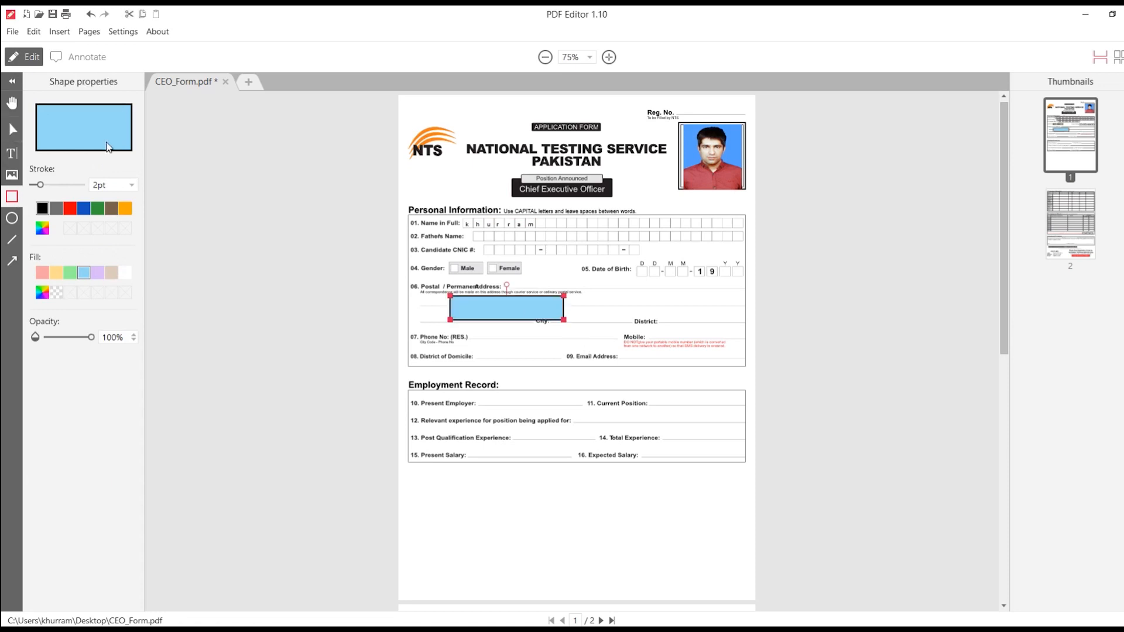
{"action": "left_click", "coordinate": [121, 209]}
{"action": "left_click", "coordinate": [98, 209]}
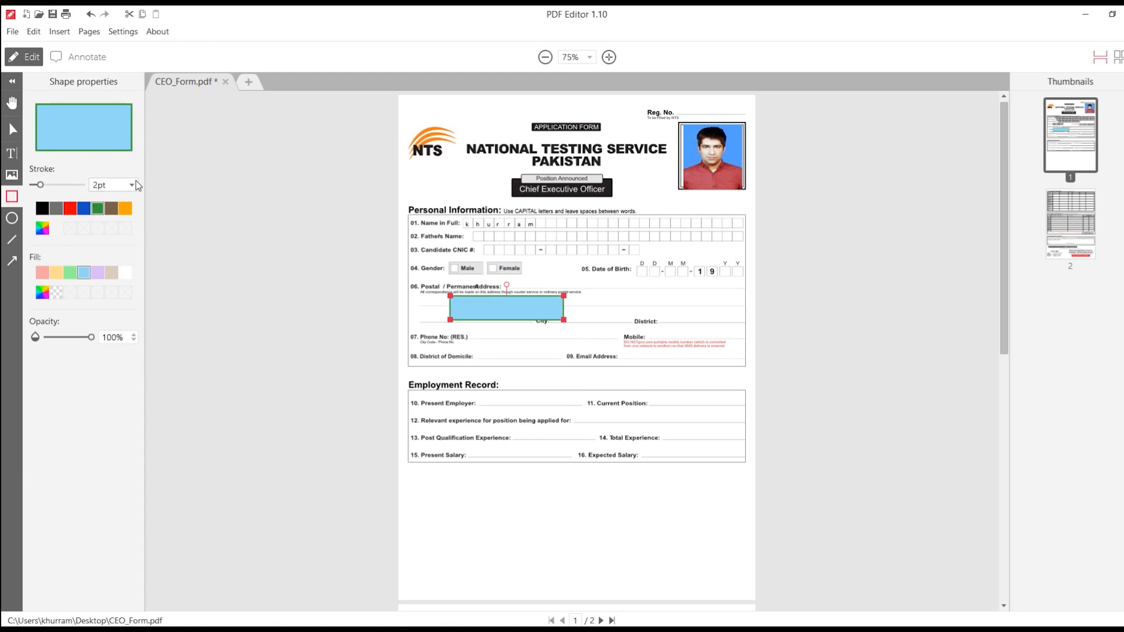
{"action": "left_click", "coordinate": [132, 185]}
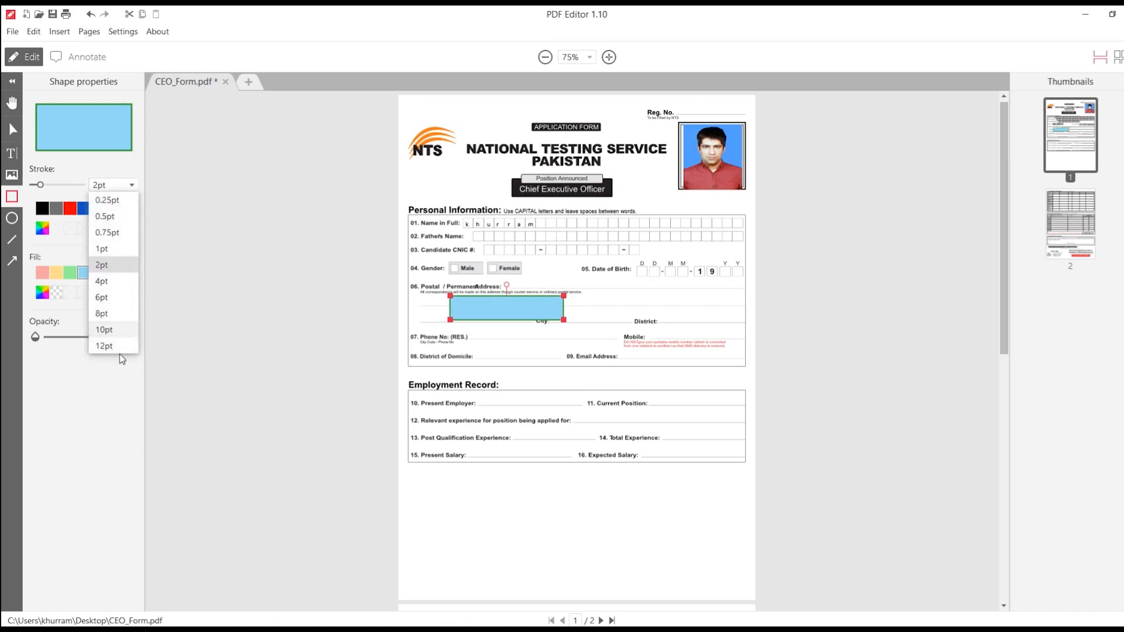
{"action": "left_click", "coordinate": [115, 331]}
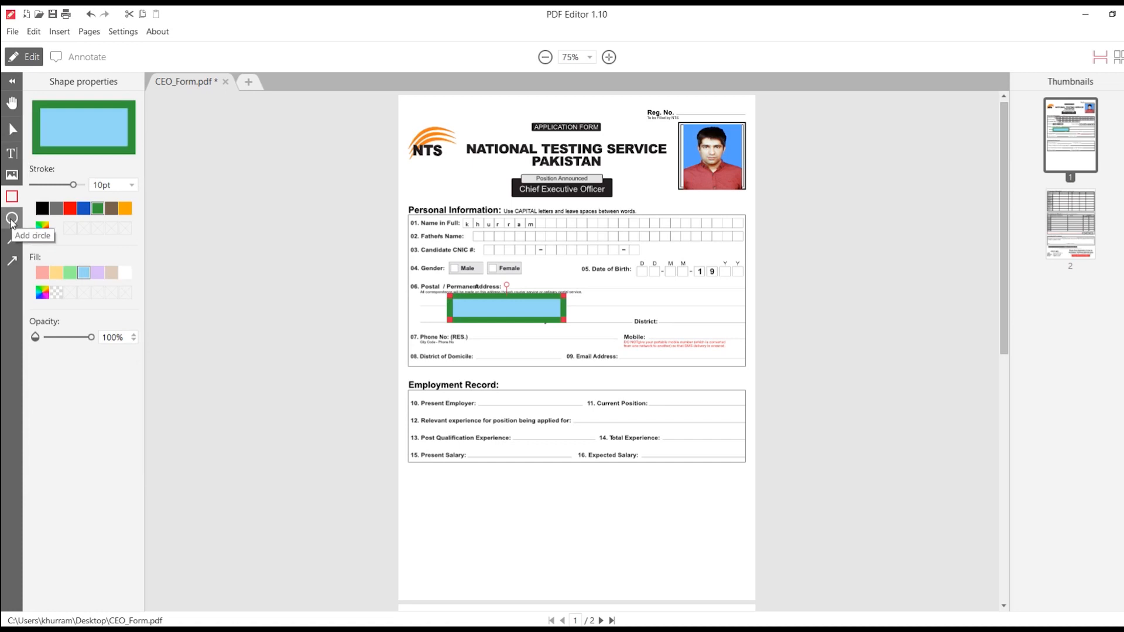
{"action": "left_click", "coordinate": [11, 222]}
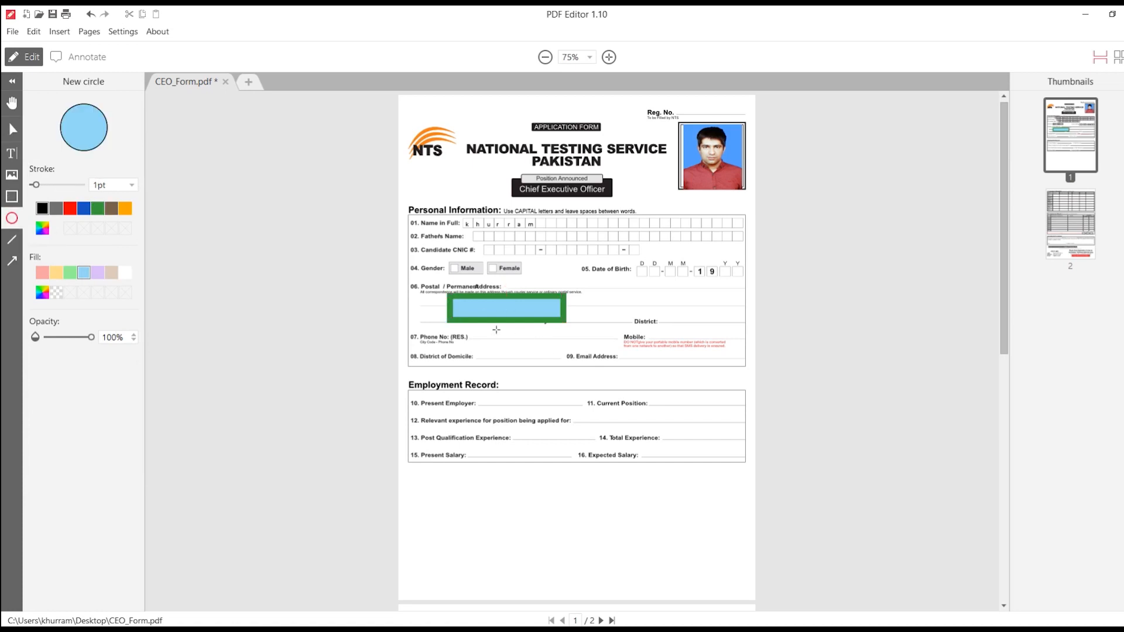
{"action": "key", "text": "ctrl+z"}
{"action": "key", "text": "ctrl+z"}
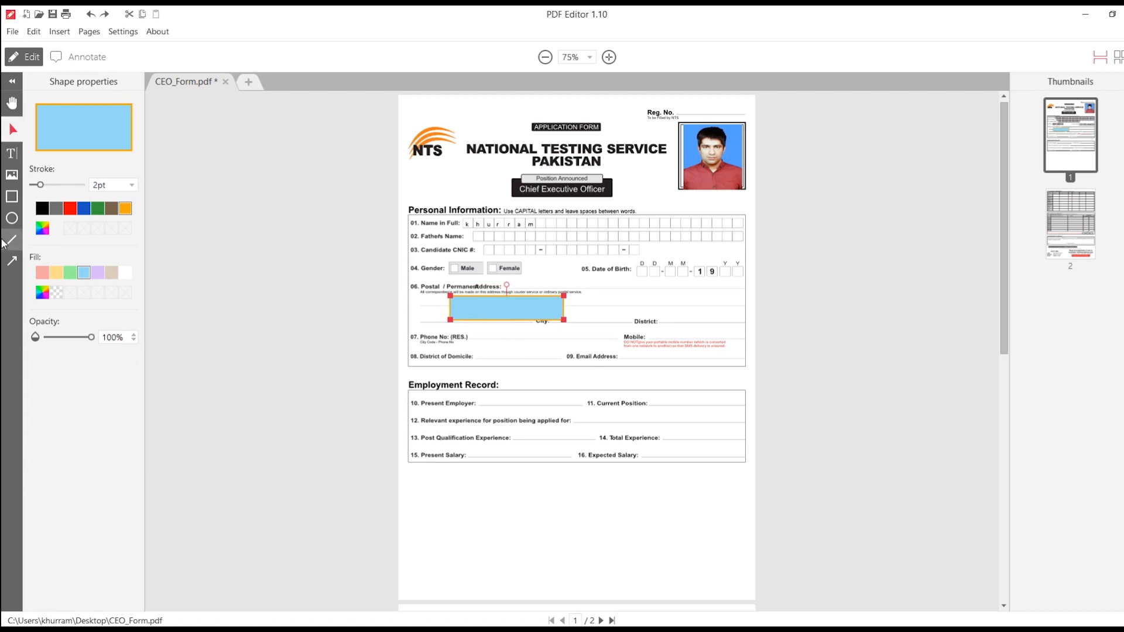
Step: Draw and undo an ellipse over Employment Record, then draw a thin line beside that heading
{"action": "left_click", "coordinate": [12, 218]}
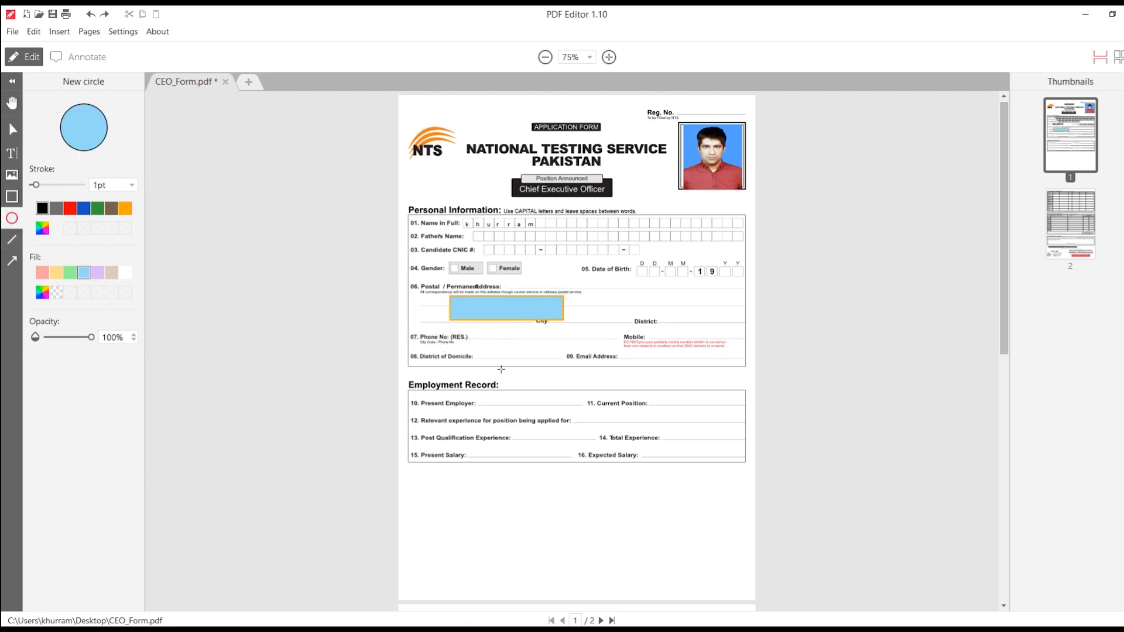
{"action": "left_click_drag", "start_coordinate": [475, 351], "coordinate": [582, 427]}
{"action": "key", "text": "ctrl+z"}
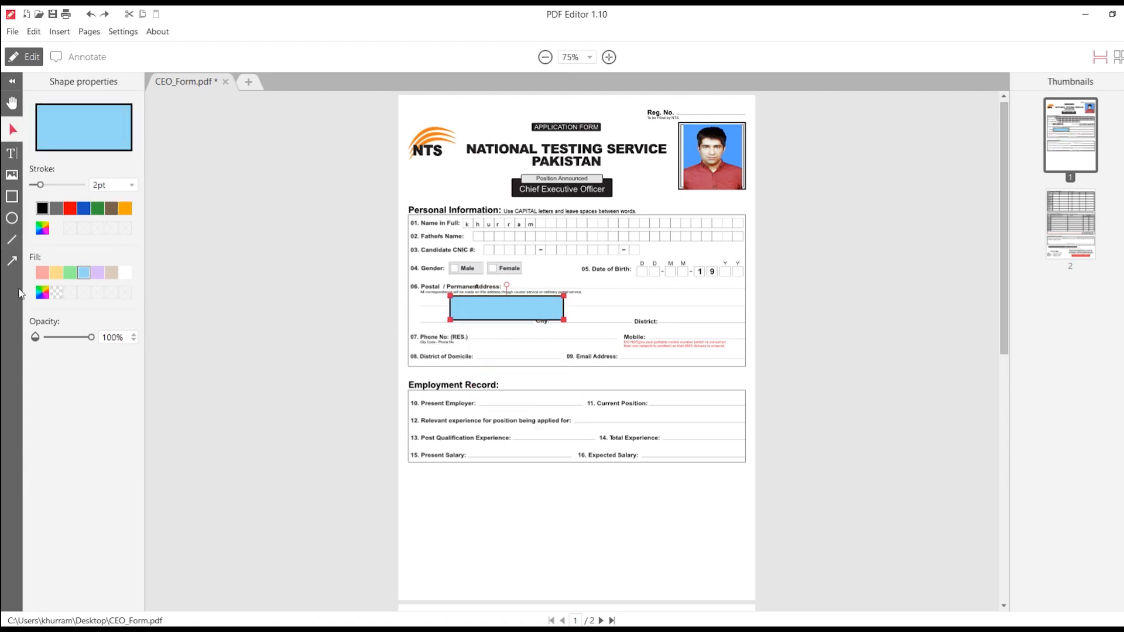
{"action": "left_click", "coordinate": [11, 239]}
{"action": "left_click_drag", "start_coordinate": [485, 385], "coordinate": [631, 382]}
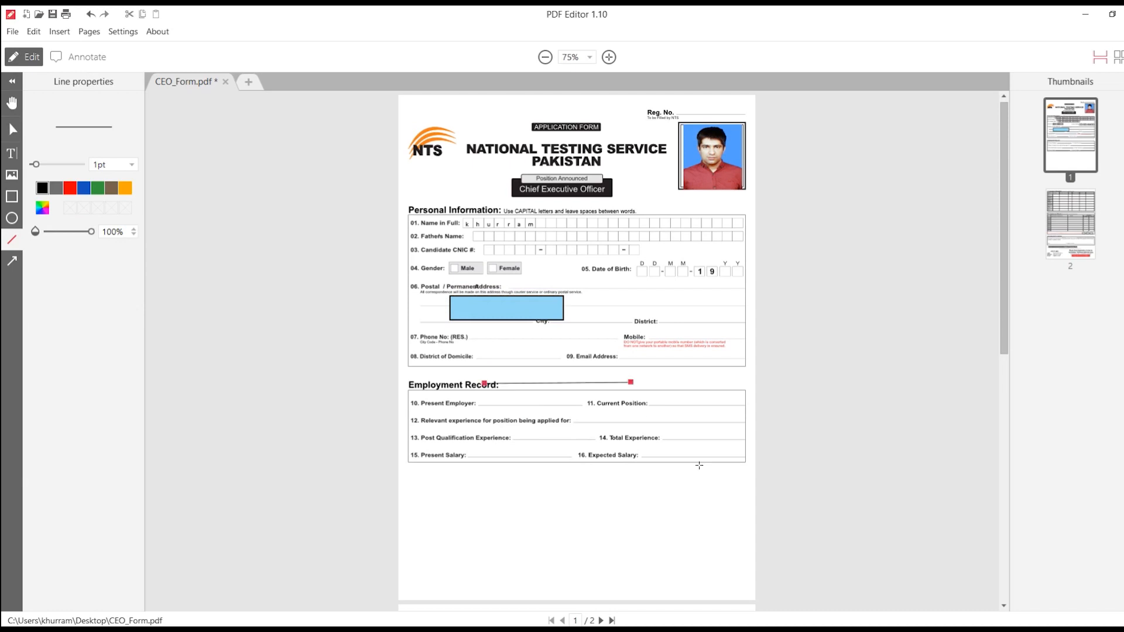
Step: Undo the line, try a green 5.4pt arrow and undo it, then switch to Annotate mode
{"action": "key", "text": "ctrl+z"}
{"action": "left_click", "coordinate": [11, 261]}
{"action": "left_click_drag", "start_coordinate": [465, 273], "coordinate": [650, 291]}
{"action": "left_click", "coordinate": [99, 188]}
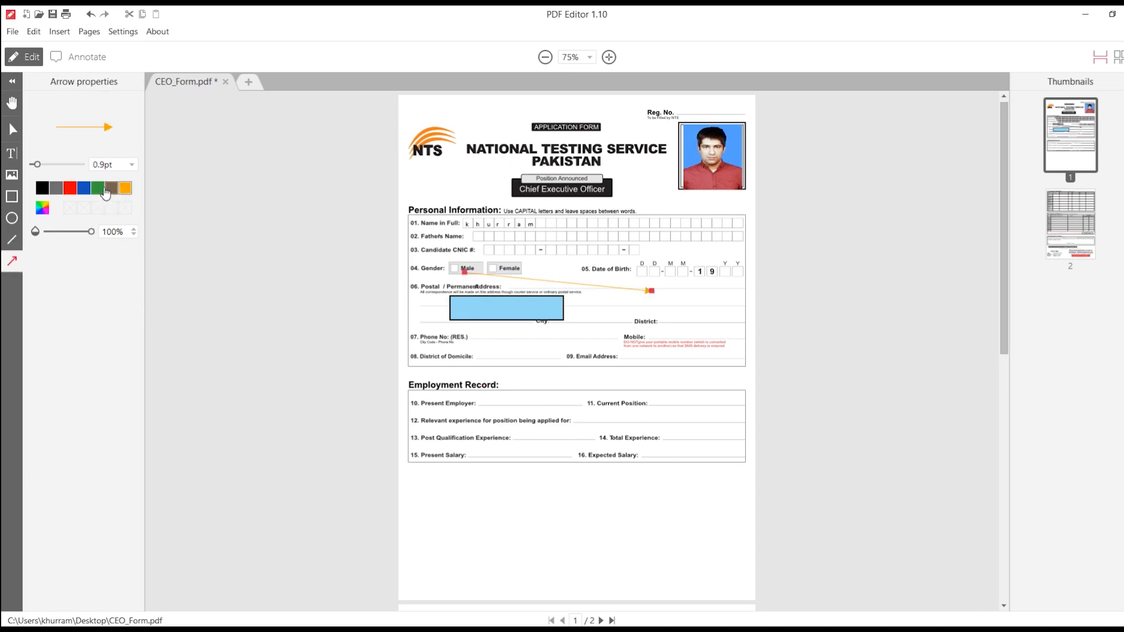
{"action": "left_click_drag", "start_coordinate": [37, 165], "coordinate": [82, 176]}
{"action": "key", "text": "ctrl+z"}
{"action": "key", "text": "ctrl+z"}
{"action": "key", "text": "ctrl+z"}
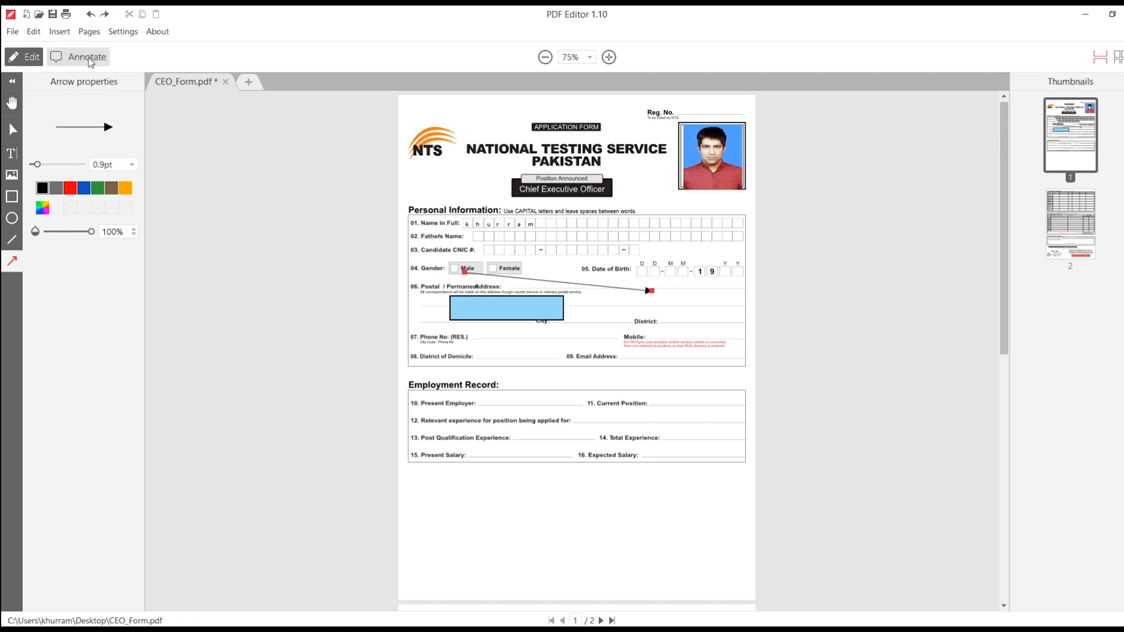
{"action": "key", "text": "ctrl+z"}
{"action": "key", "text": "ctrl+z"}
{"action": "left_click", "coordinate": [86, 56]}
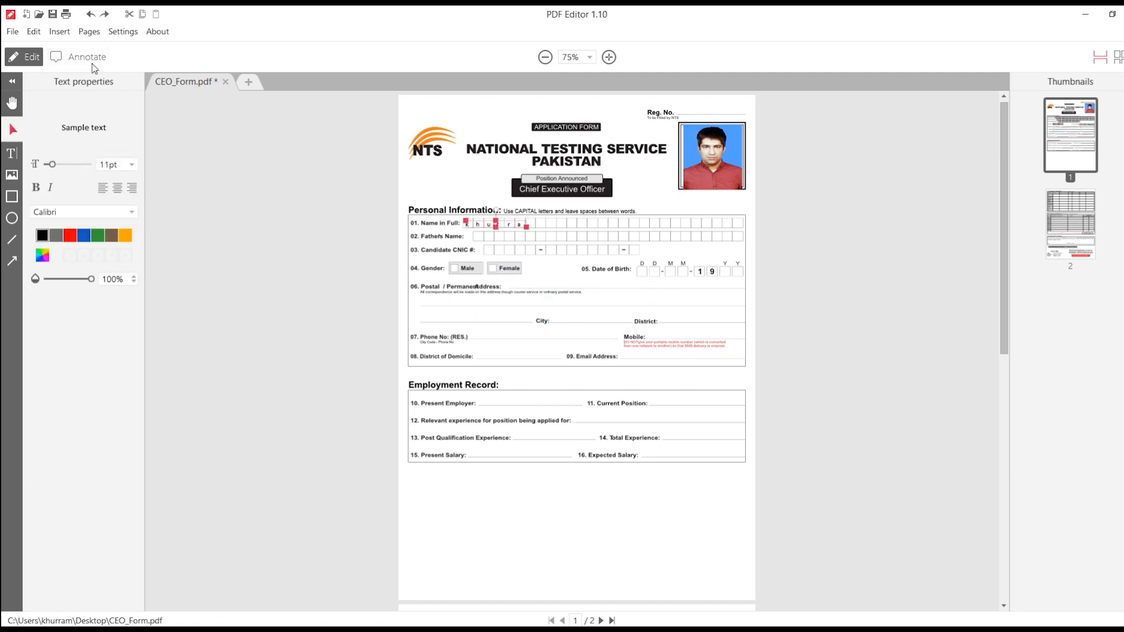
{"action": "left_click", "coordinate": [230, 178]}
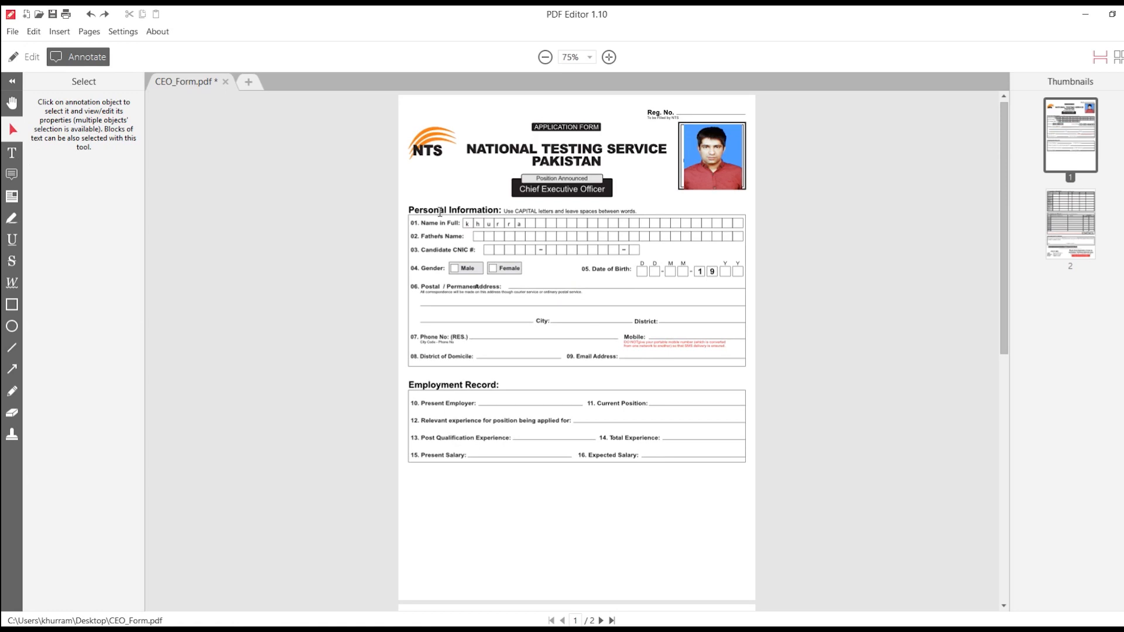
Step: Add the applicant's surname as red text placed right after the first name in the Name in Full row
{"action": "left_click", "coordinate": [11, 152]}
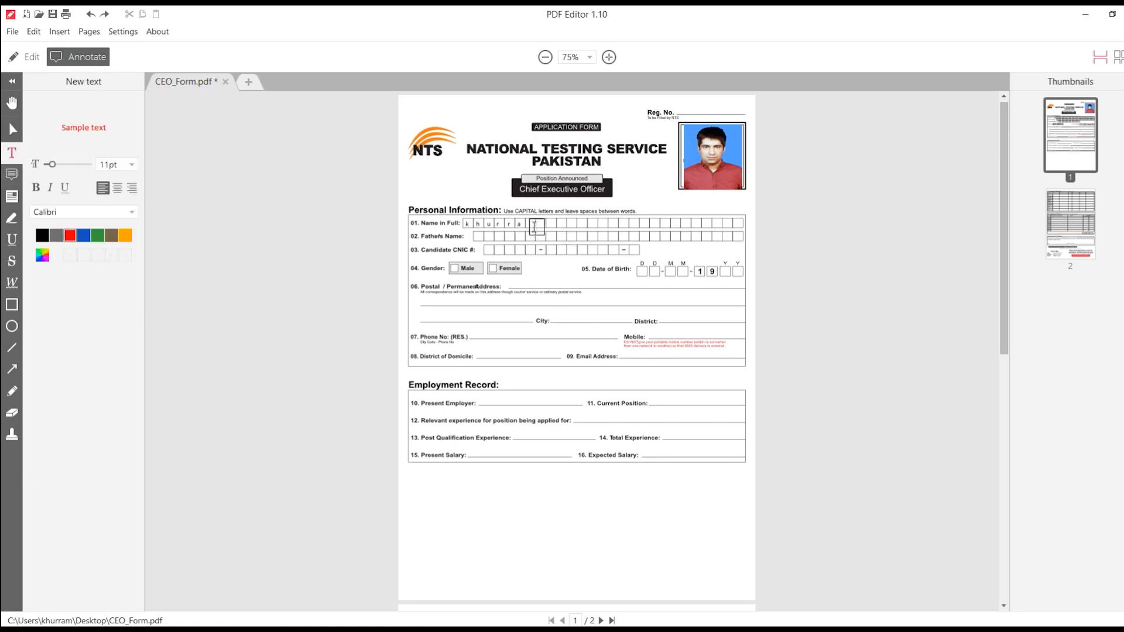
{"action": "left_click", "coordinate": [542, 225]}
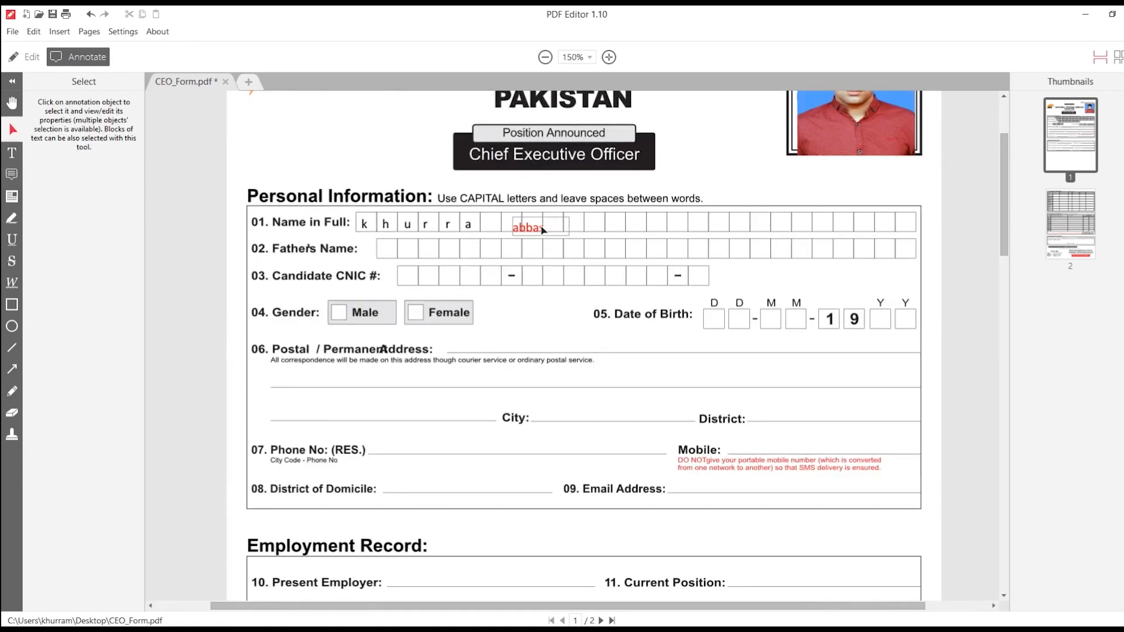
{"action": "left_click", "coordinate": [536, 228]}
{"action": "left_click_drag", "start_coordinate": [522, 224], "coordinate": [490, 224]}
{"action": "left_click", "coordinate": [589, 249]}
{"action": "scroll", "coordinate": [546, 296], "scroll_direction": "down", "scroll_amount": 1}
{"action": "scroll", "coordinate": [547, 297], "scroll_direction": "down", "scroll_amount": 1}
{"action": "scroll", "coordinate": [547, 298], "scroll_direction": "up", "scroll_amount": 3}
{"action": "scroll", "coordinate": [547, 297], "scroll_direction": "down", "scroll_amount": 1}
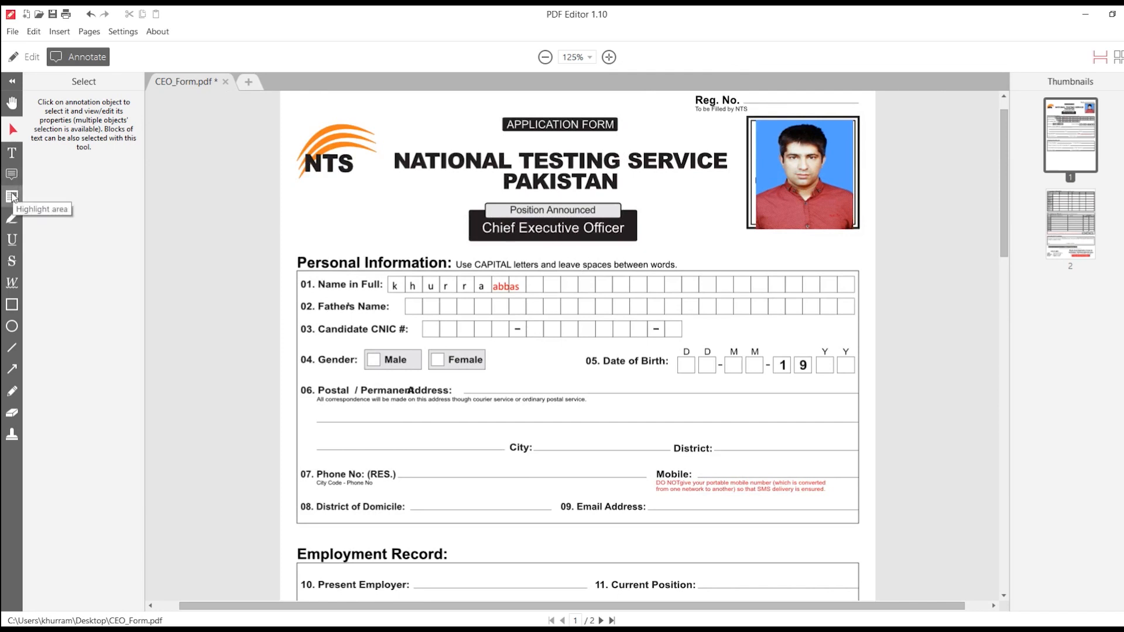
Step: Highlight a thin strip along Personal Information and highlight the NATIONAL TESTING SERVICE title in blue
{"action": "left_click", "coordinate": [12, 197]}
{"action": "left_click_drag", "start_coordinate": [295, 263], "coordinate": [459, 267]}
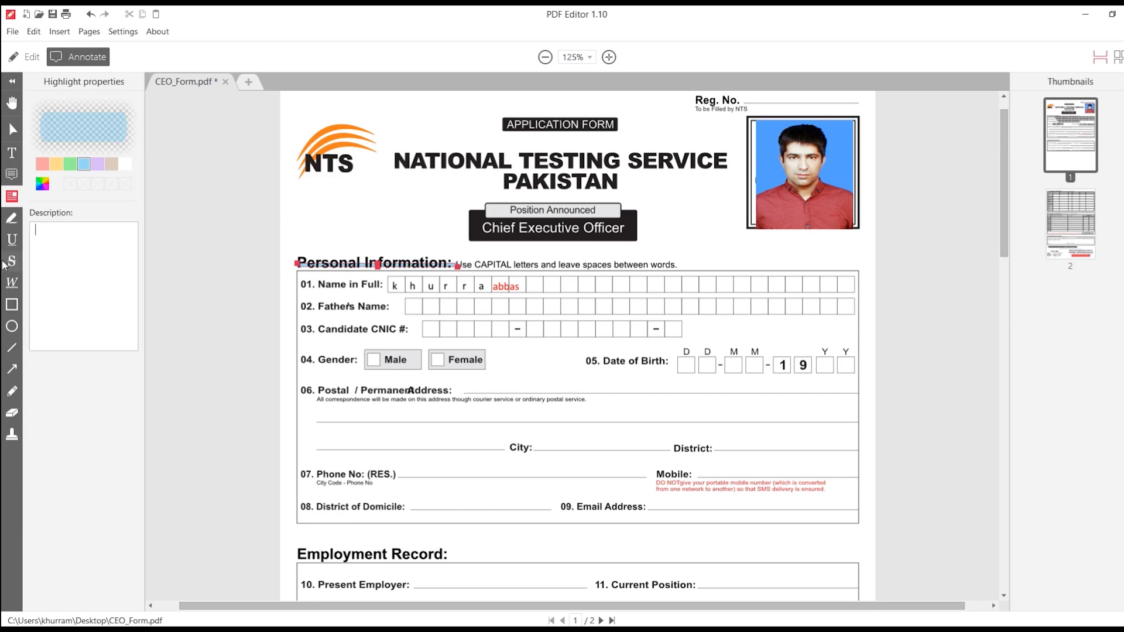
{"action": "left_click", "coordinate": [14, 219]}
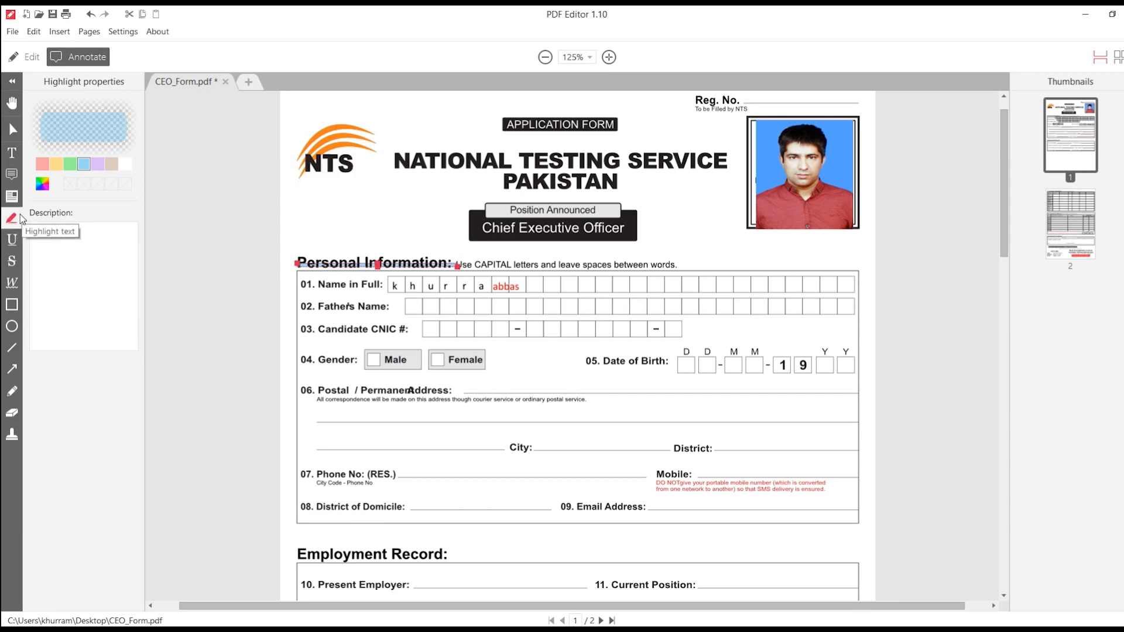
{"action": "mouse_move", "coordinate": [396, 164]}
{"action": "left_mouse_down"}
{"action": "mouse_move", "coordinate": [715, 167]}
{"action": "mouse_move", "coordinate": [715, 180]}
{"action": "left_mouse_up"}
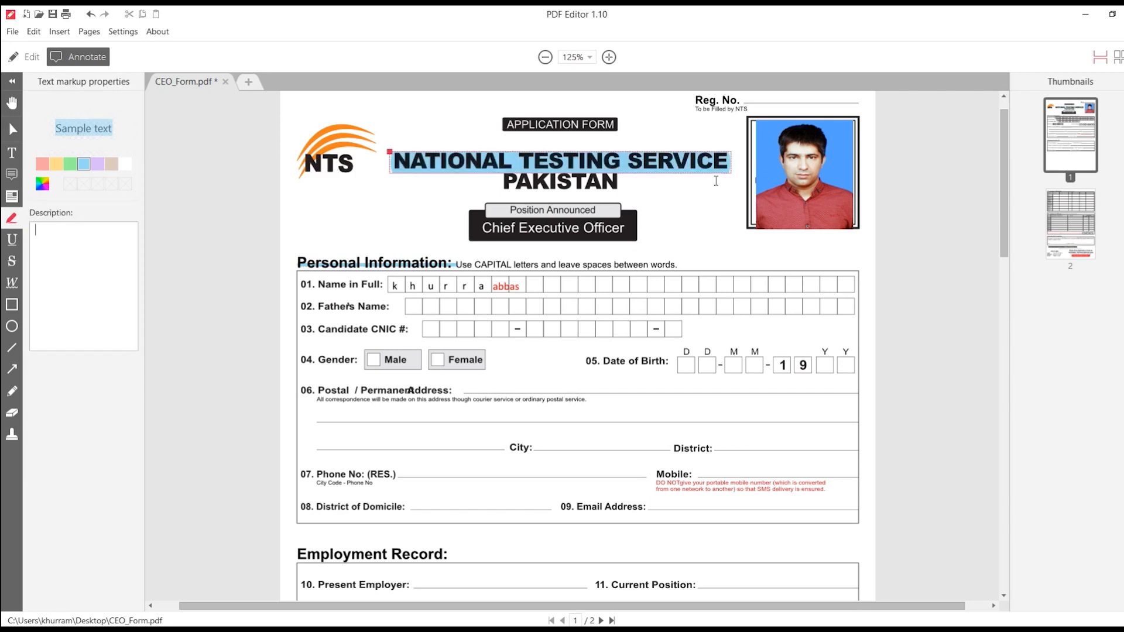
{"action": "left_click", "coordinate": [12, 240]}
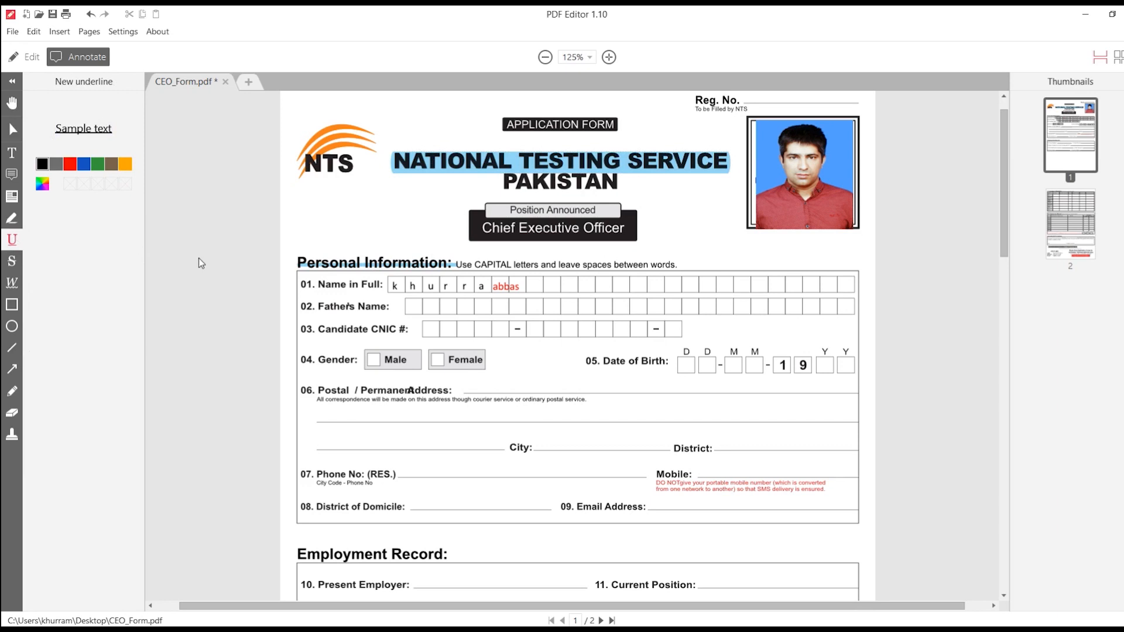
Step: Strike through the item 06 Postal / Permanent Address label with the description 'Reason'
{"action": "left_click", "coordinate": [12, 261]}
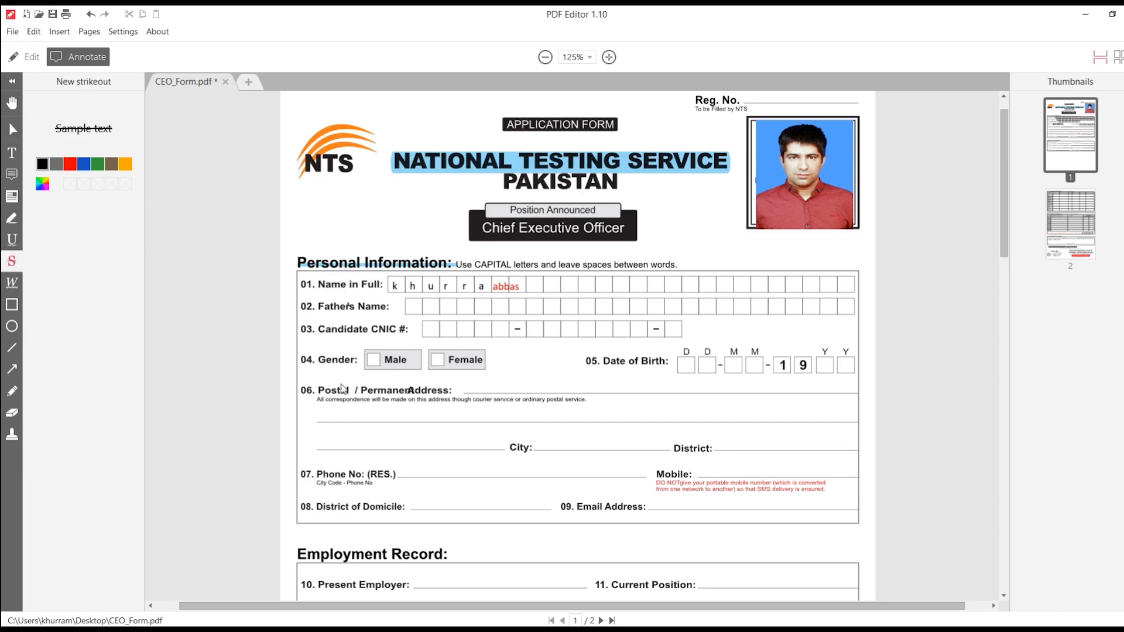
{"action": "mouse_move", "coordinate": [317, 390]}
{"action": "left_mouse_down"}
{"action": "mouse_move", "coordinate": [451, 392]}
{"action": "mouse_move", "coordinate": [301, 391]}
{"action": "mouse_move", "coordinate": [450, 393]}
{"action": "left_mouse_up"}
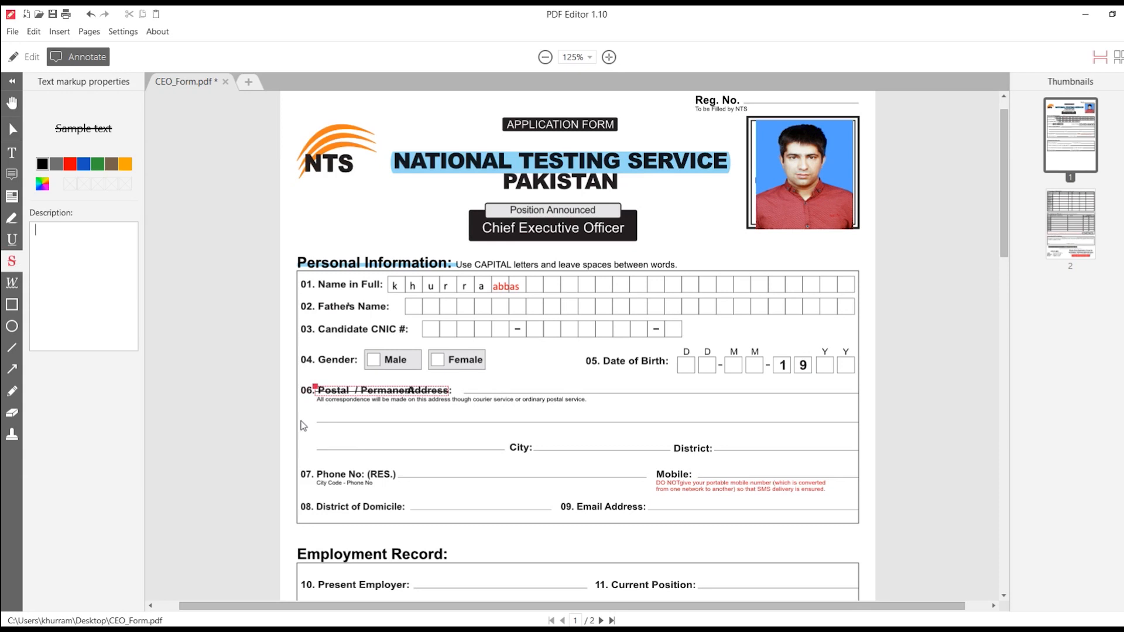
{"action": "scroll", "coordinate": [345, 410], "scroll_direction": "up", "scroll_amount": 1}
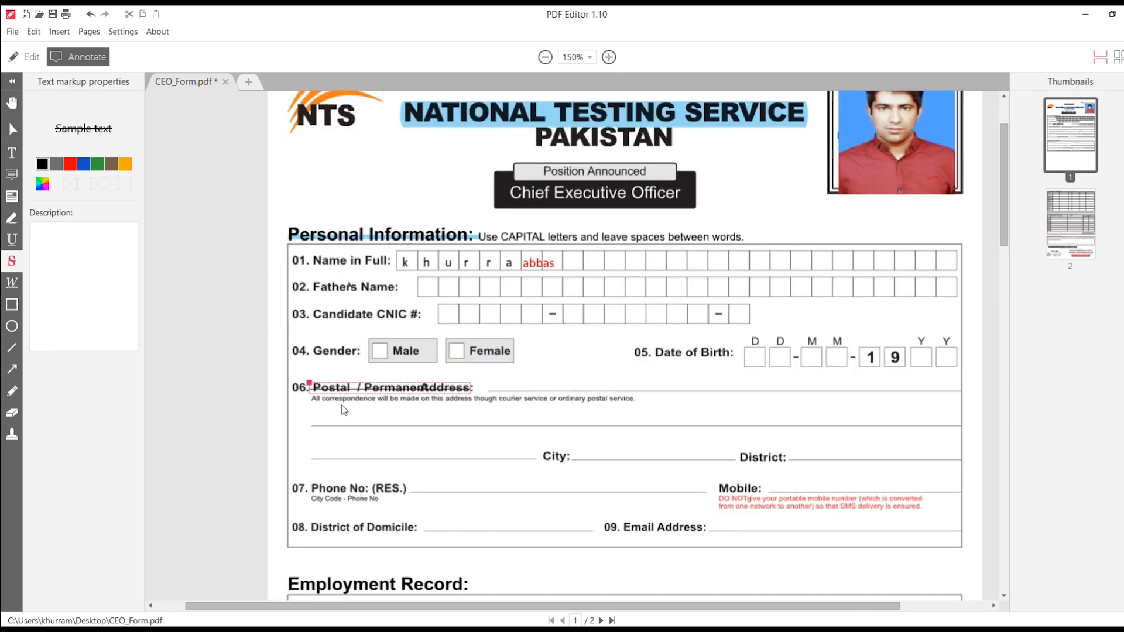
{"action": "type", "text": "Reason"}
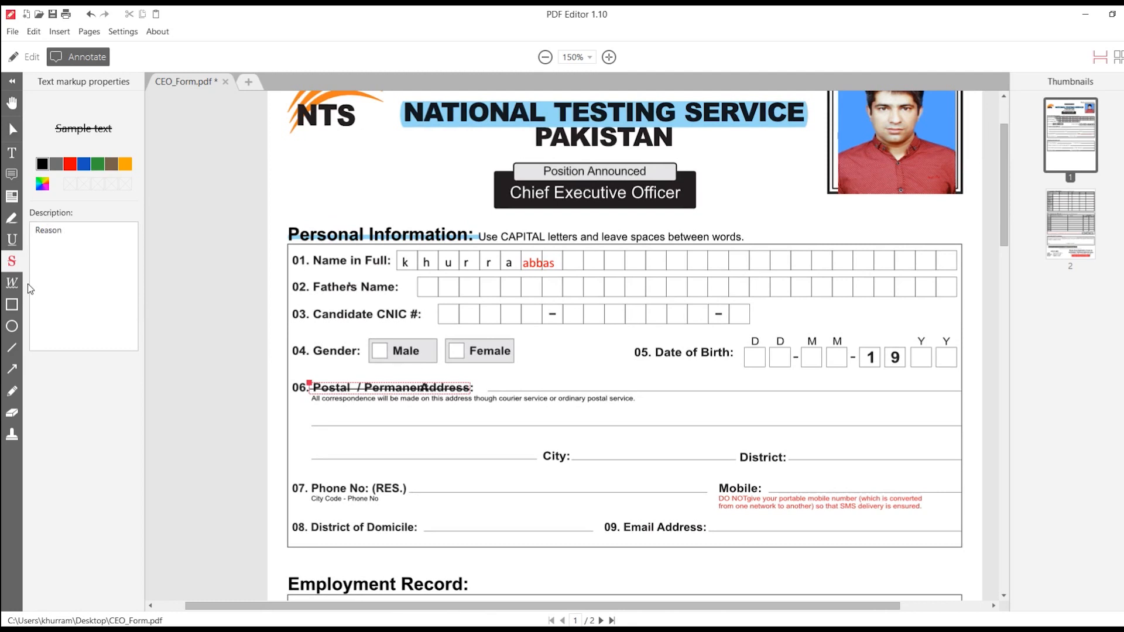
{"action": "left_click", "coordinate": [466, 416]}
{"action": "left_click", "coordinate": [369, 389]}
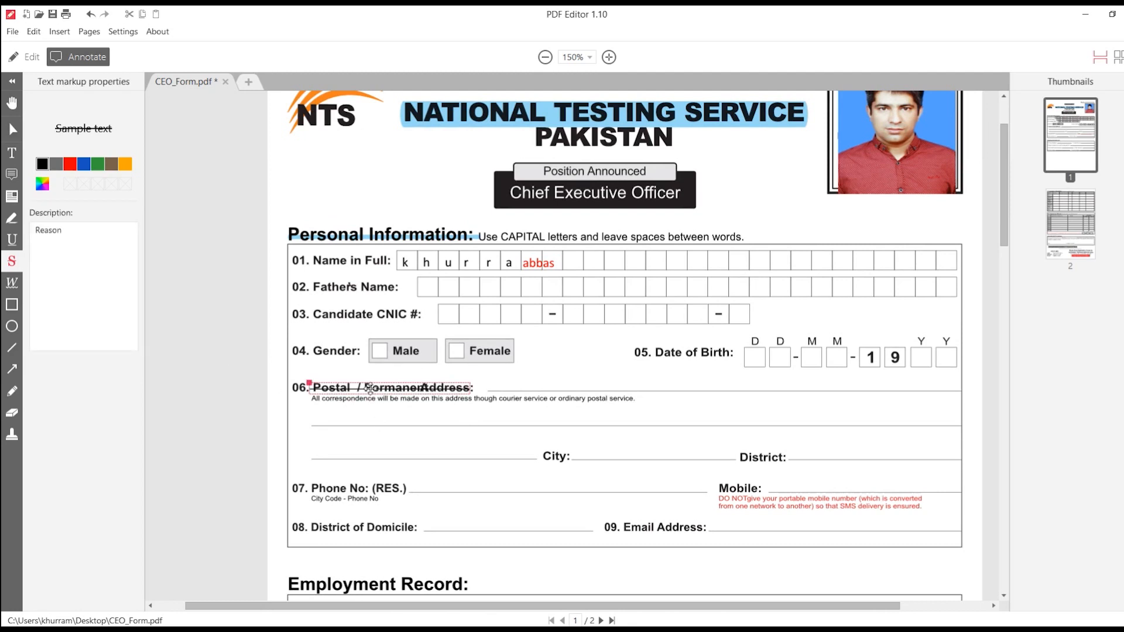
{"action": "left_click", "coordinate": [63, 239]}
{"action": "left_click", "coordinate": [12, 284]}
{"action": "left_click", "coordinate": [12, 304]}
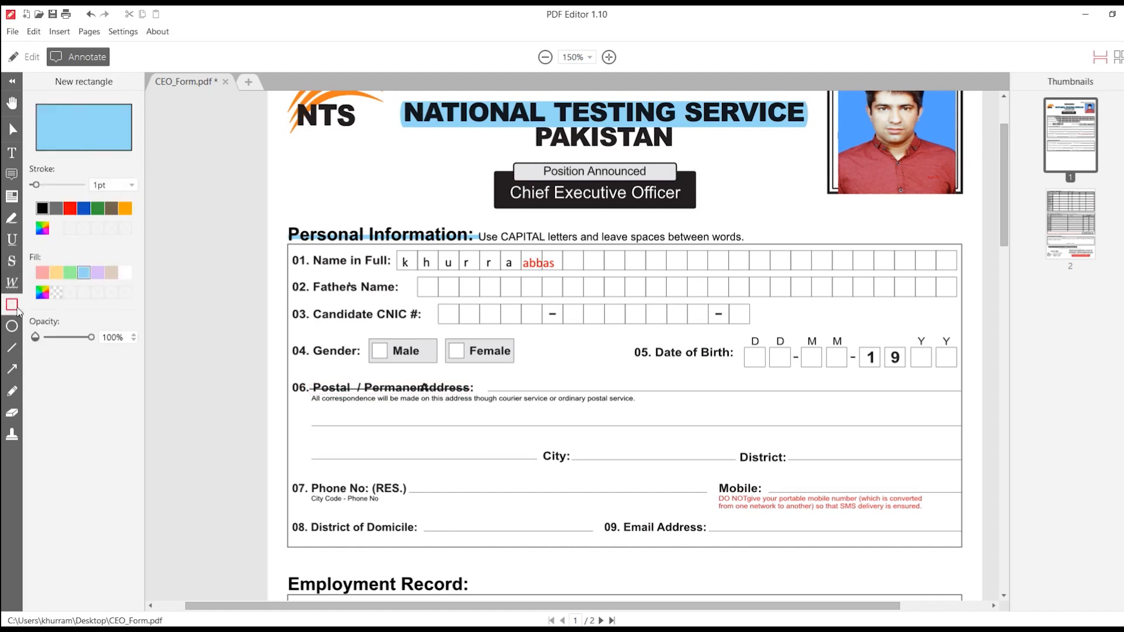
{"action": "left_click", "coordinate": [12, 327]}
{"action": "left_click", "coordinate": [12, 391]}
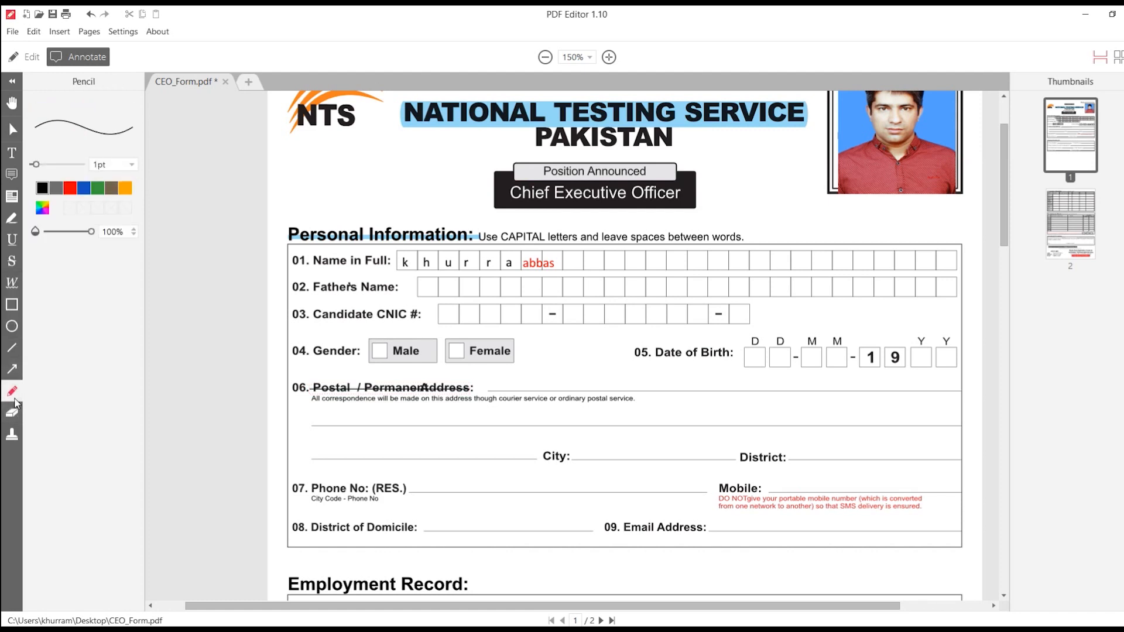
{"action": "left_click", "coordinate": [15, 310]}
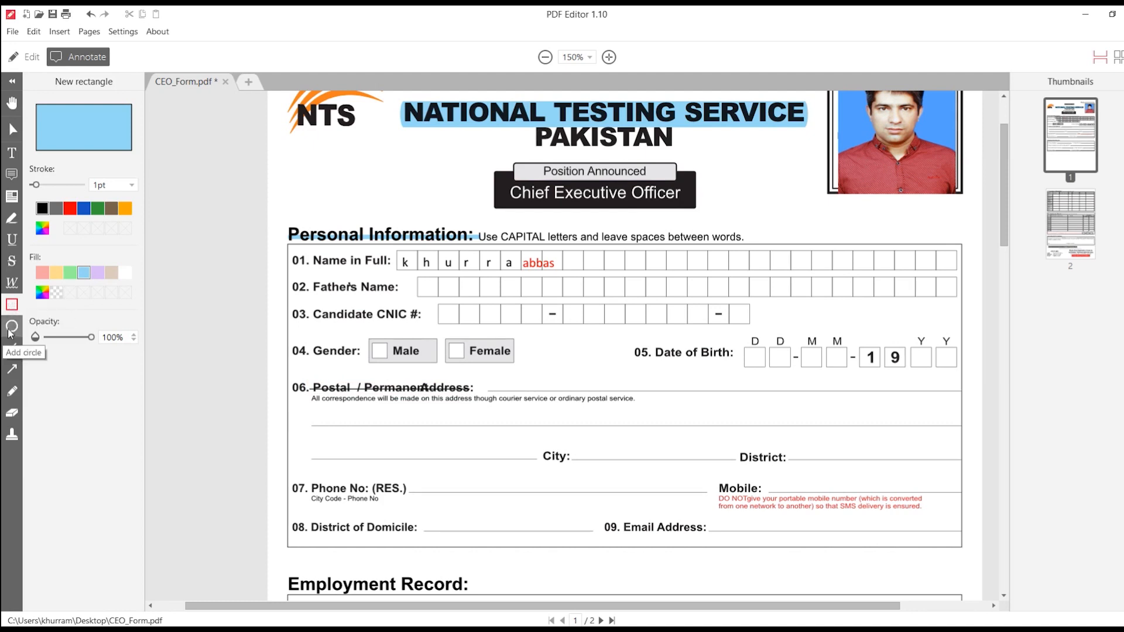
{"action": "left_click", "coordinate": [12, 368]}
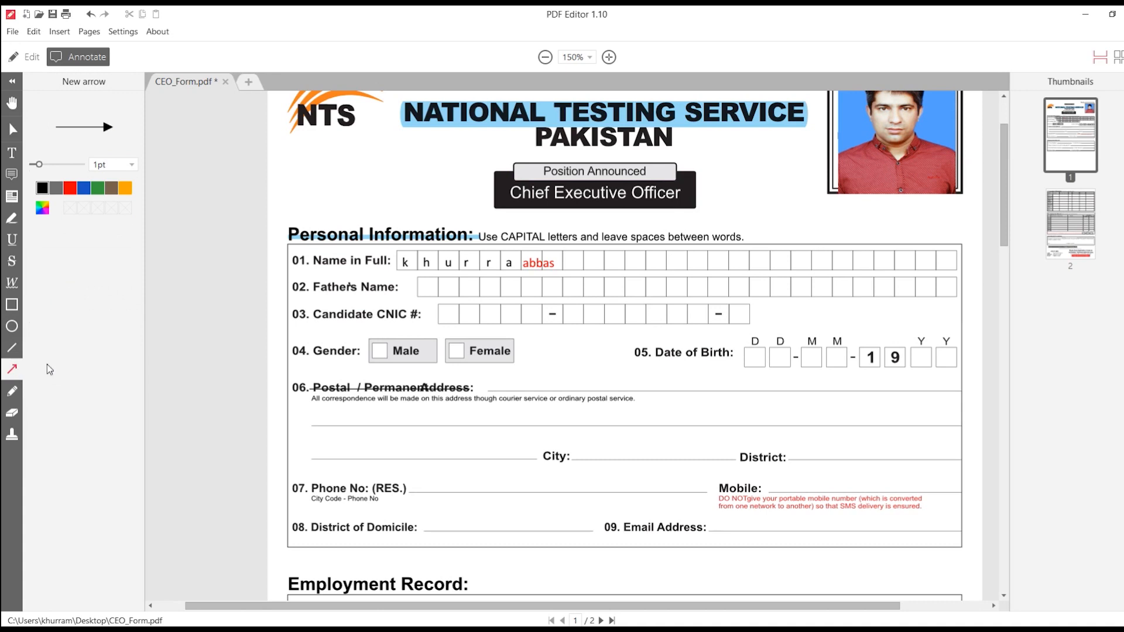
Step: Draw a red freehand pencil tick inside the Male gender box
{"action": "left_click", "coordinate": [12, 394]}
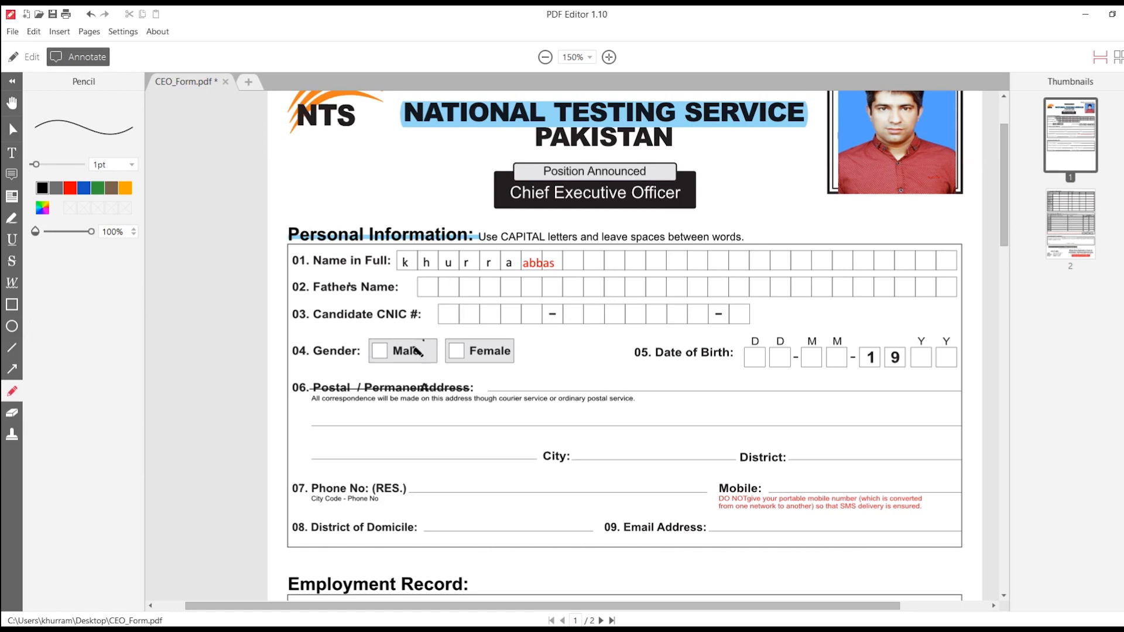
{"action": "mouse_move", "coordinate": [375, 350]}
{"action": "left_mouse_down"}
{"action": "mouse_move", "coordinate": [381, 359]}
{"action": "mouse_move", "coordinate": [392, 348]}
{"action": "left_mouse_up"}
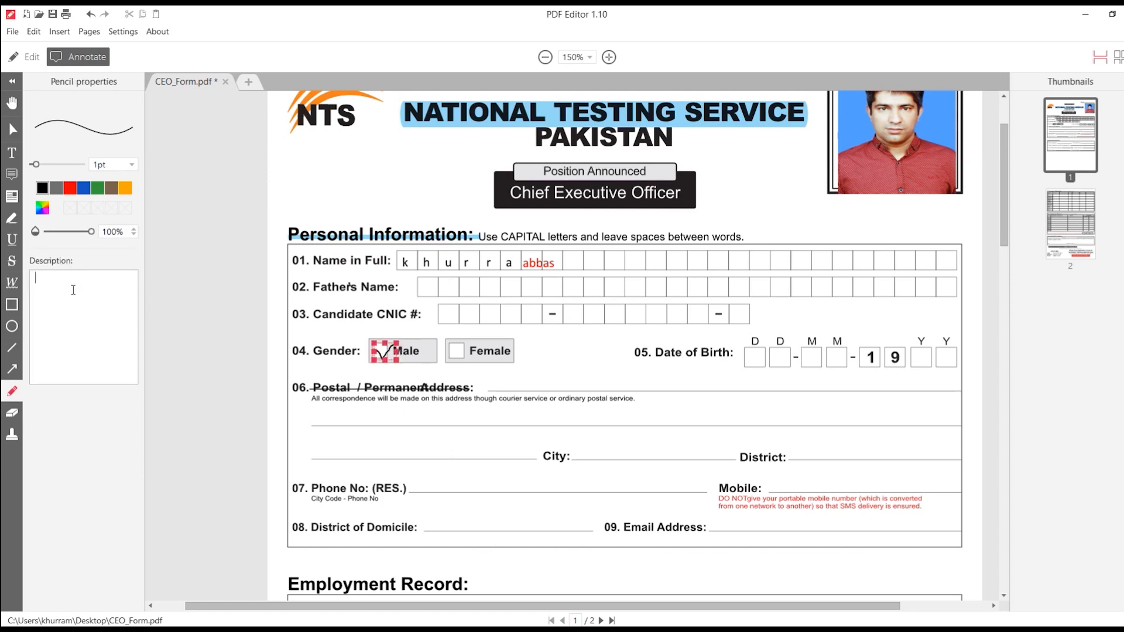
{"action": "left_click", "coordinate": [11, 413]}
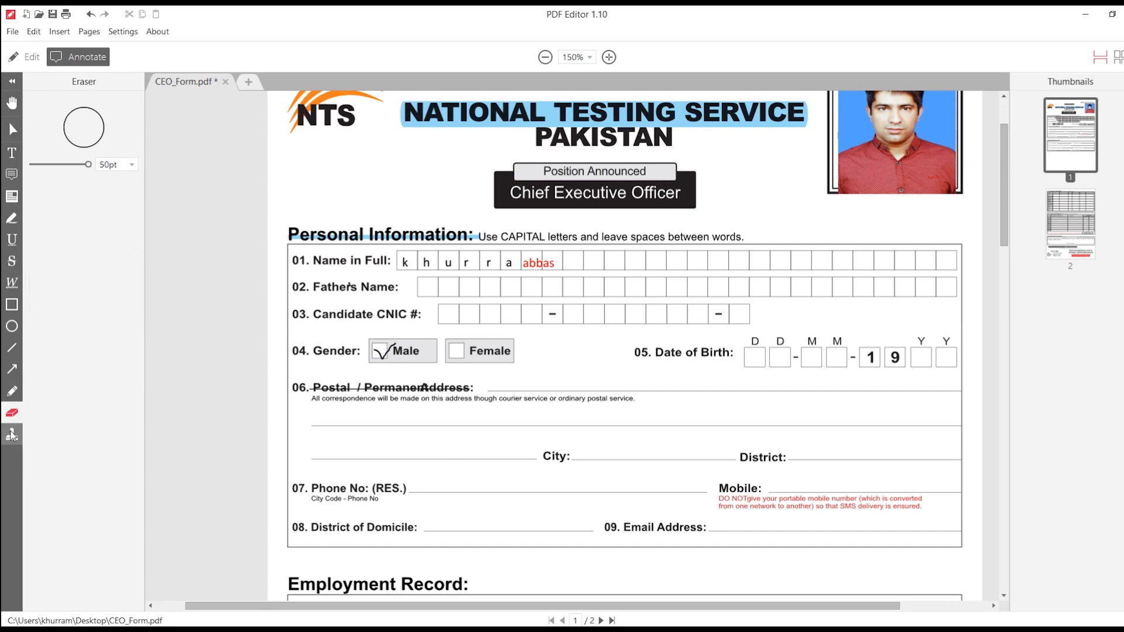
Step: Place a green Accepted stamp over the Name and Father's Name rows and enlarge it
{"action": "left_click", "coordinate": [13, 434]}
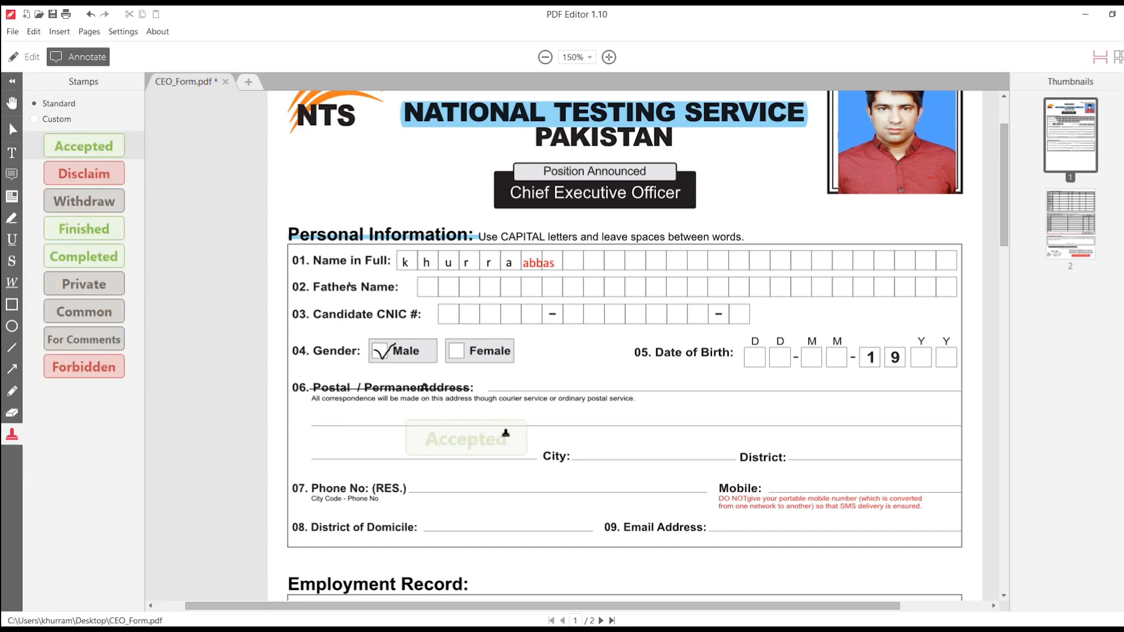
{"action": "left_click", "coordinate": [722, 263]}
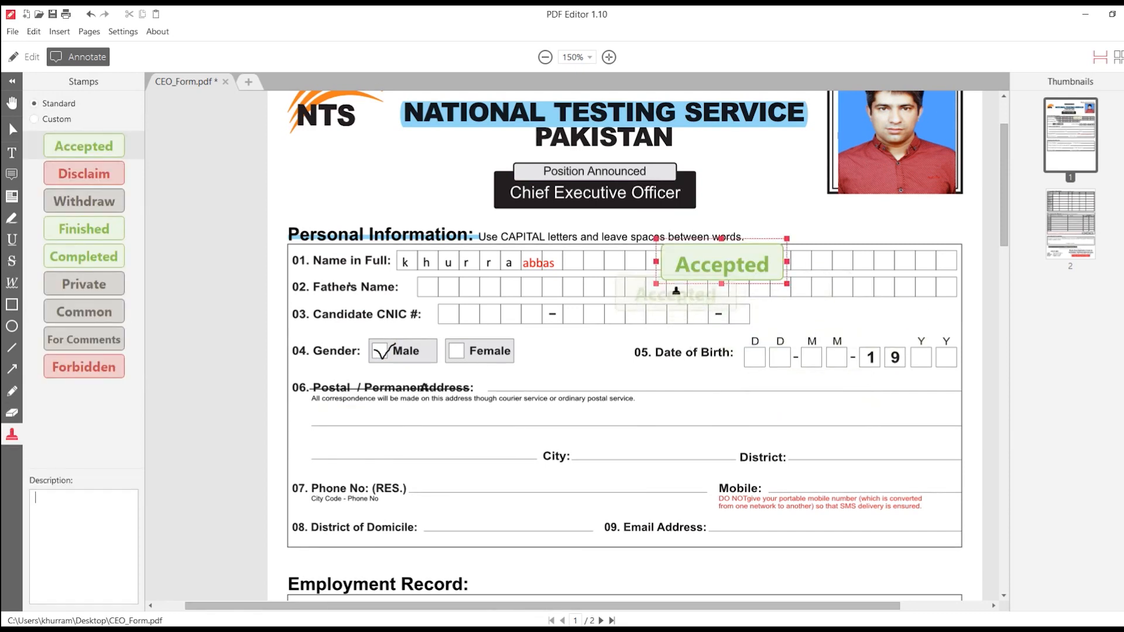
{"action": "left_click_drag", "start_coordinate": [657, 284], "coordinate": [529, 333]}
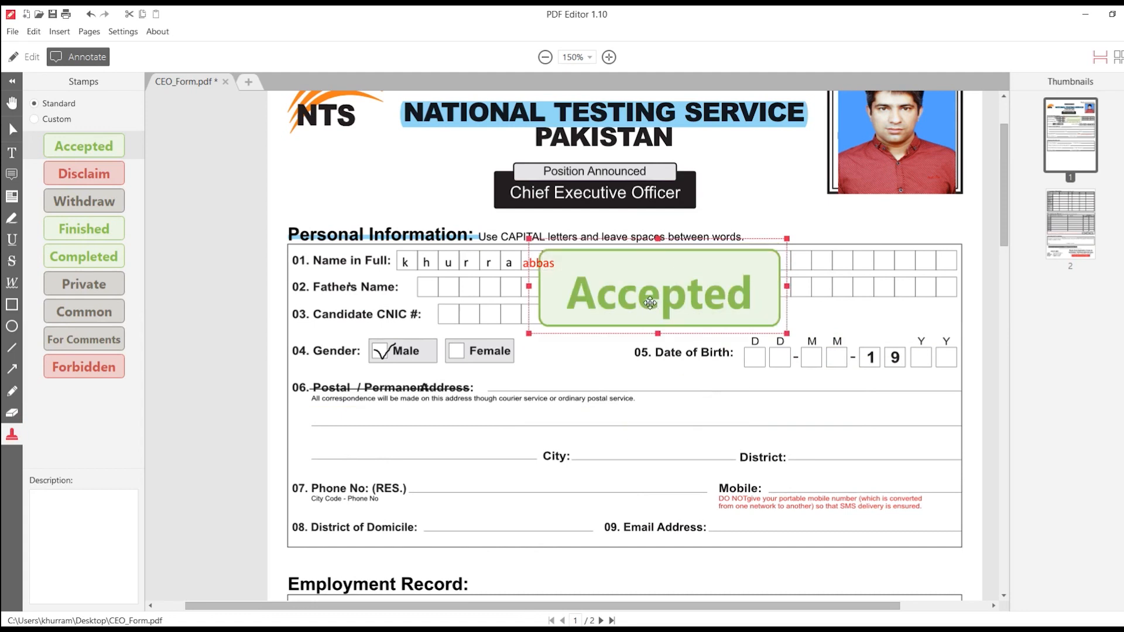
Step: Browse the other standard stamps and the custom stamps, then return to the standard list
{"action": "left_click", "coordinate": [78, 176]}
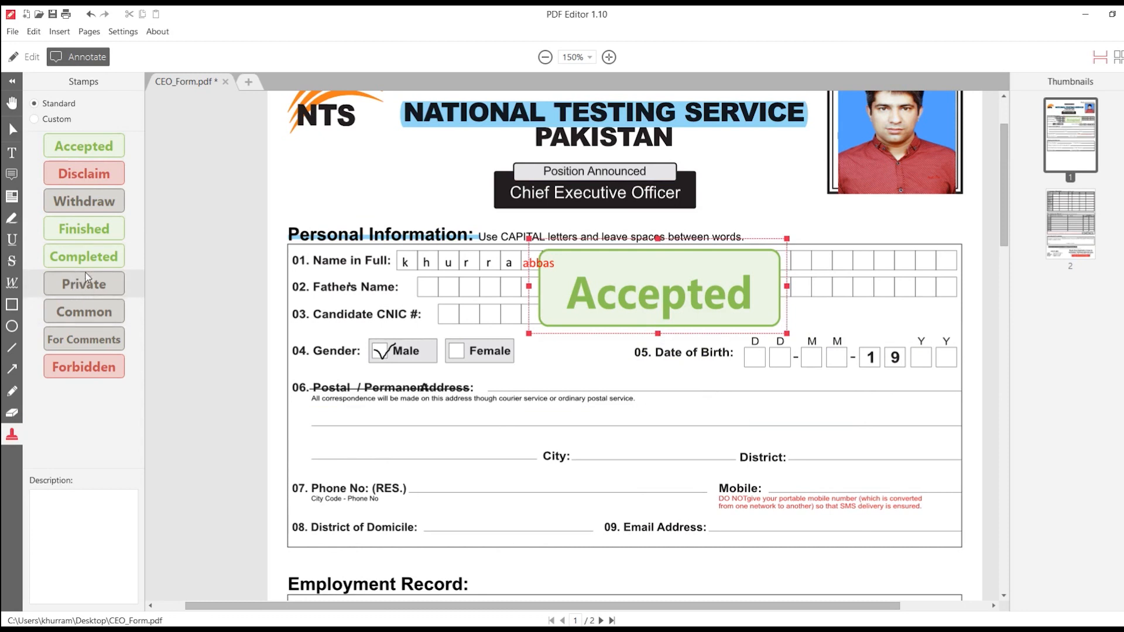
{"action": "left_click", "coordinate": [35, 120]}
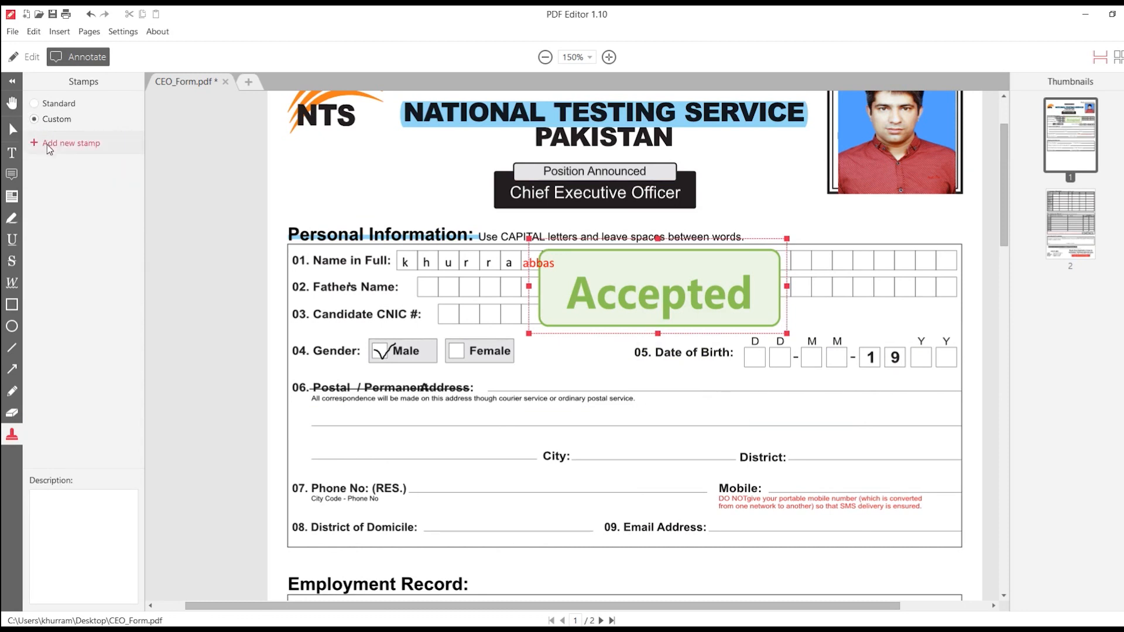
{"action": "left_click", "coordinate": [34, 103]}
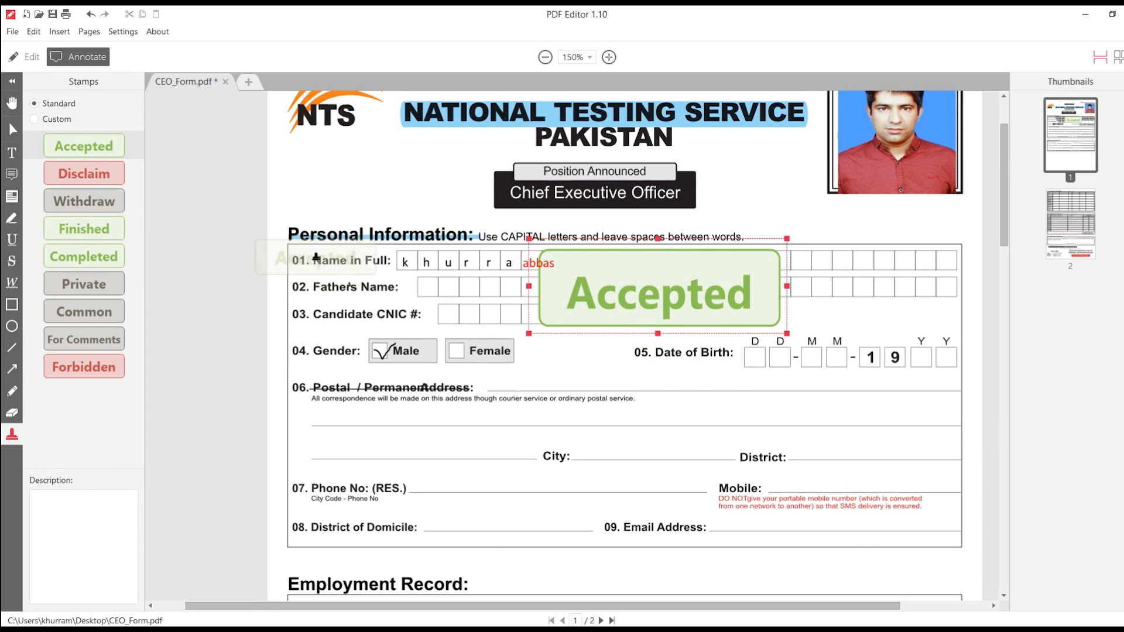
Step: Move page 1 after page 2 in the Thumbnails panel
{"action": "left_click", "coordinate": [1084, 219]}
{"action": "left_click_drag", "start_coordinate": [1071, 142], "coordinate": [1046, 273]}
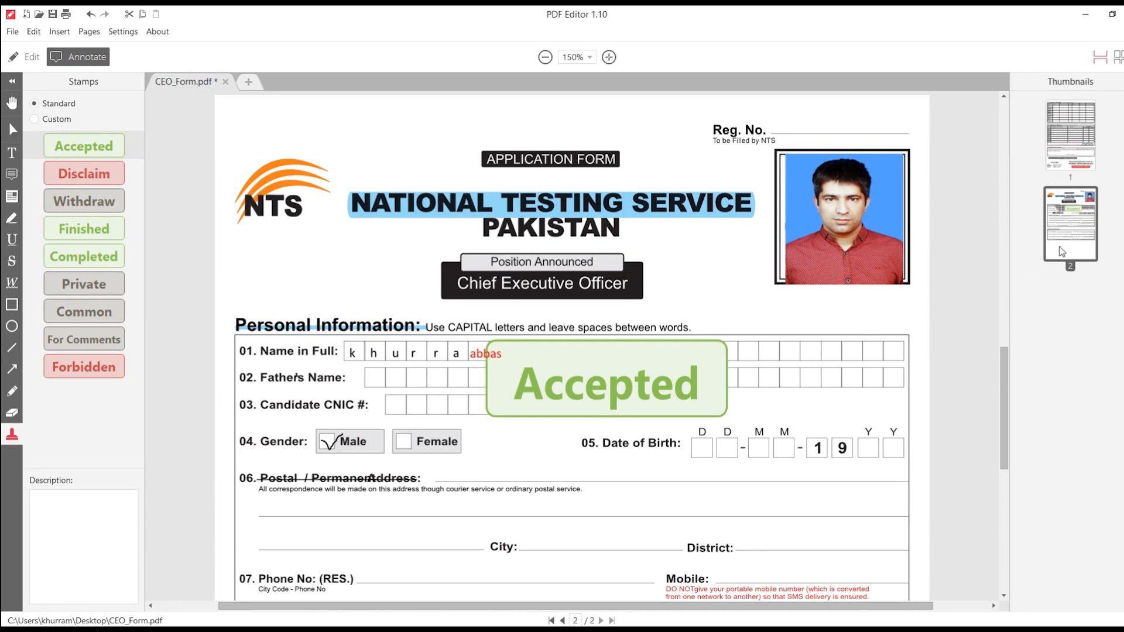
{"action": "left_click", "coordinate": [1060, 139]}
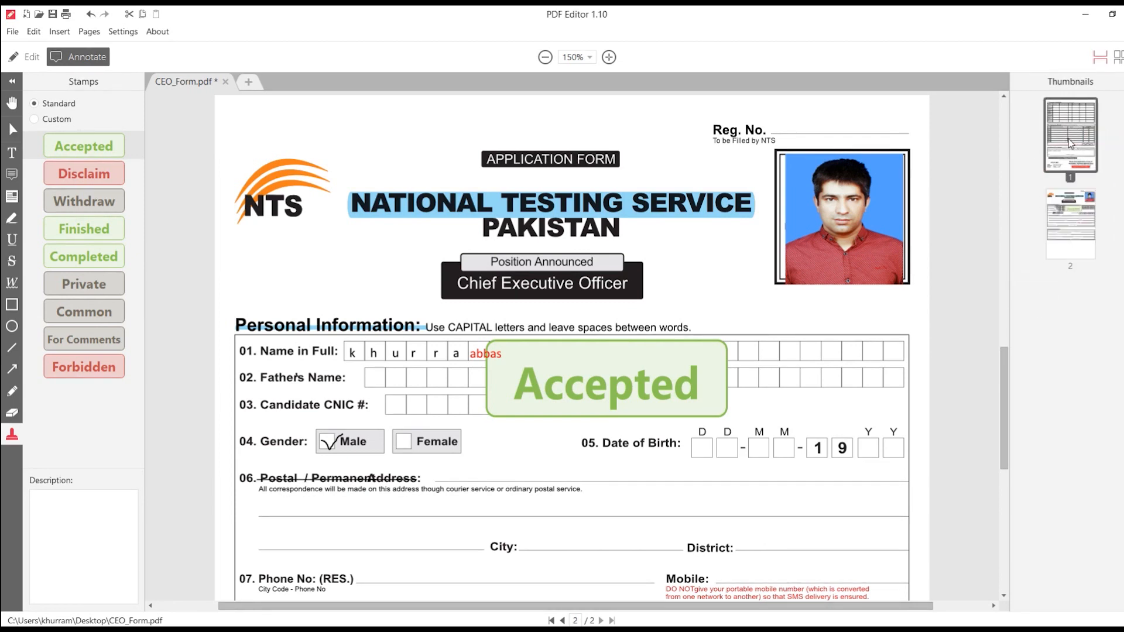
Step: Put the photo form page back first and bring page 2's Academic Information table into view
{"action": "mouse_move", "coordinate": [1074, 154]}
{"action": "left_mouse_down"}
{"action": "mouse_move", "coordinate": [1077, 230]}
{"action": "mouse_move", "coordinate": [1049, 112]}
{"action": "mouse_move", "coordinate": [1047, 249]}
{"action": "mouse_move", "coordinate": [1073, 151]}
{"action": "left_mouse_up"}
{"action": "left_click", "coordinate": [1070, 240]}
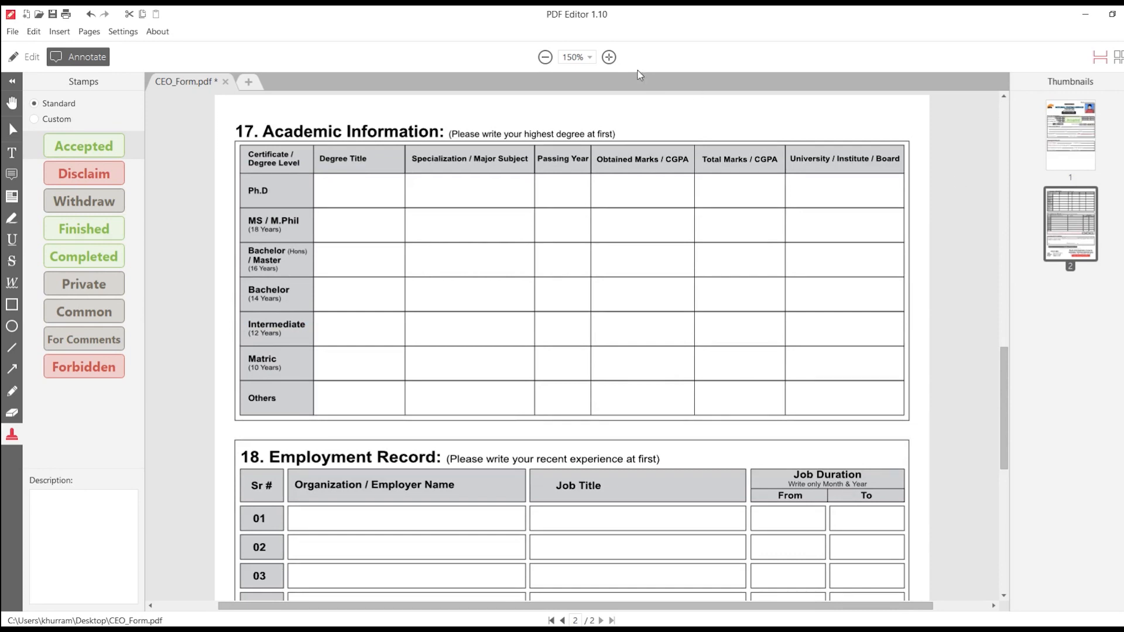
{"action": "left_click", "coordinate": [574, 58]}
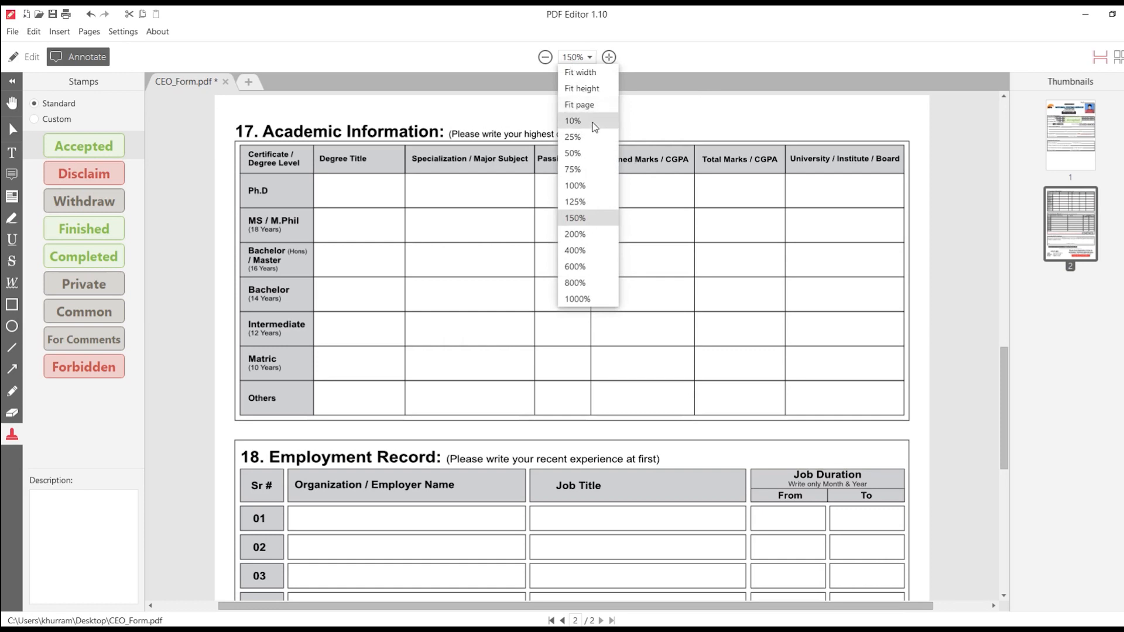